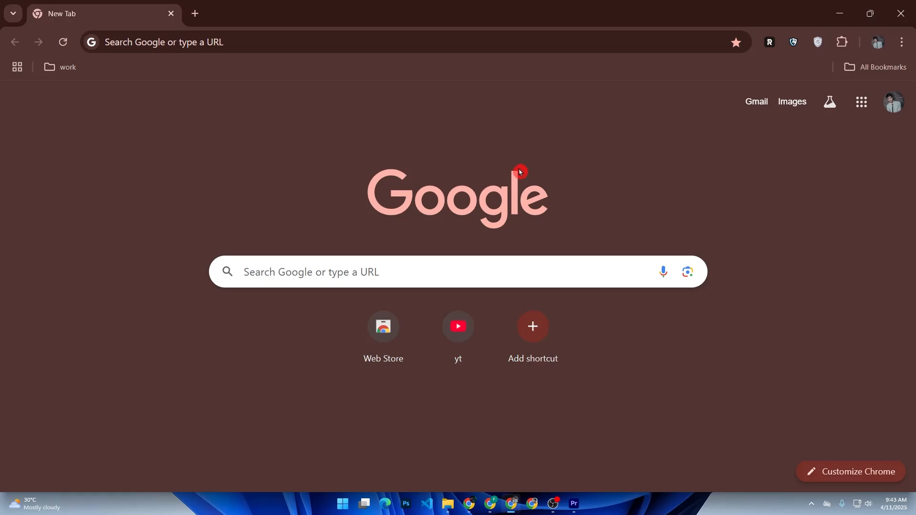
# - Try to open the misspelled address marchantcenter.google.com from the new tab page
pyautogui.click(333, 276)
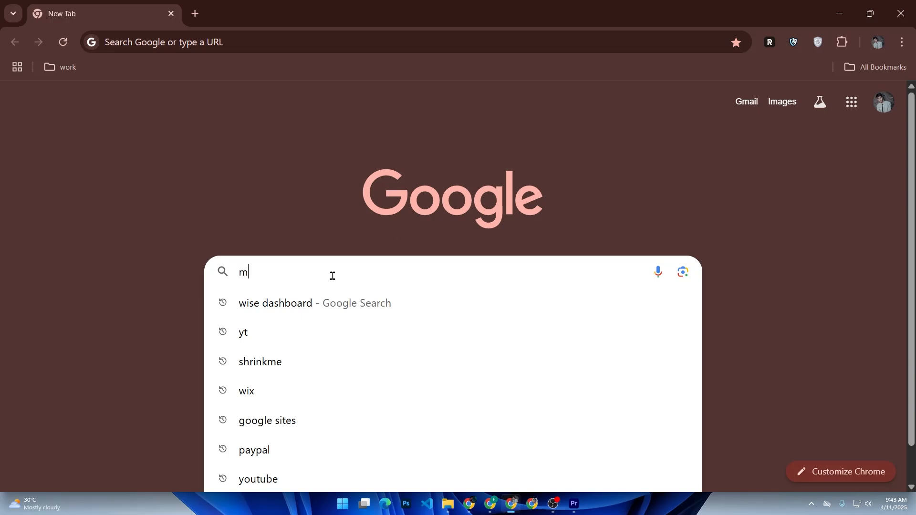
pyautogui.write('marchan')
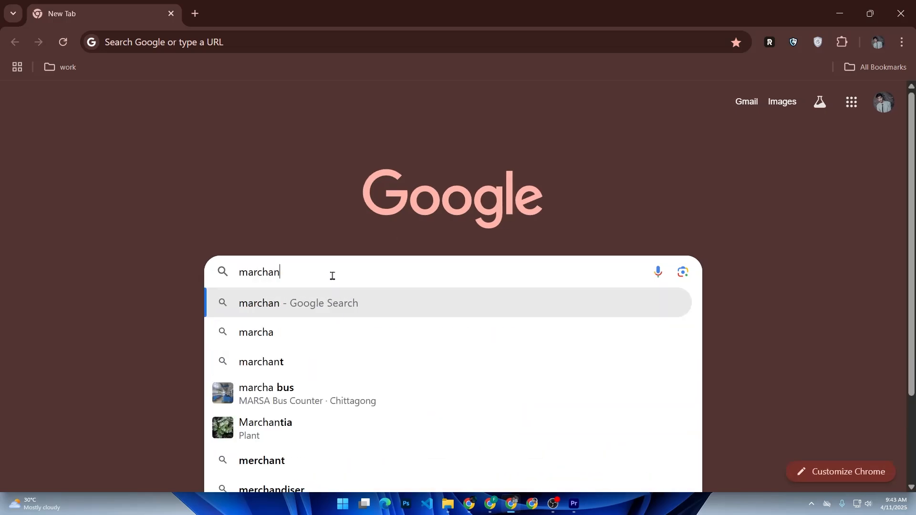
pyautogui.write('t')
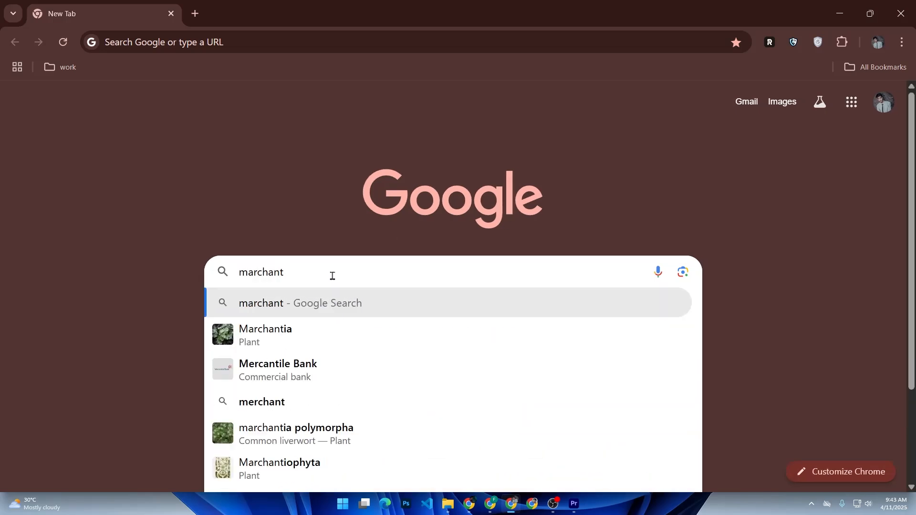
pyautogui.write('center.goo')
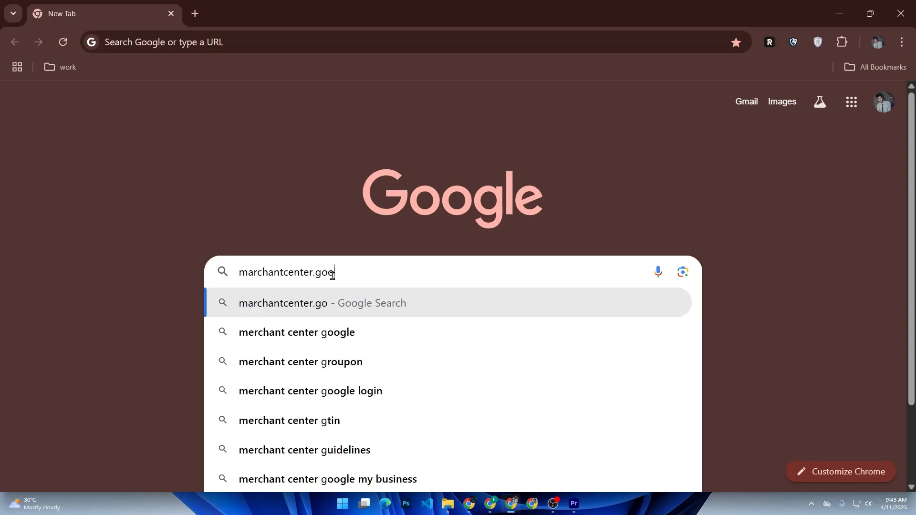
pyautogui.write('gle.com')
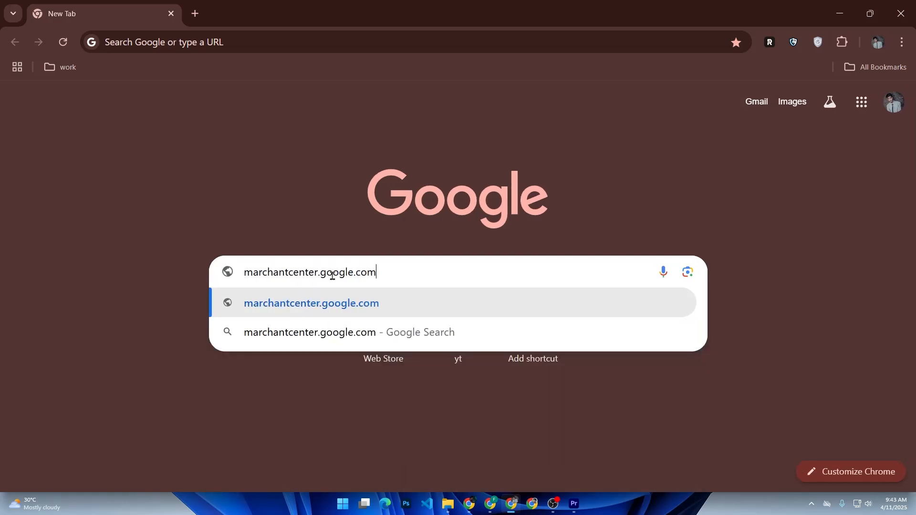
pyautogui.press('Return')
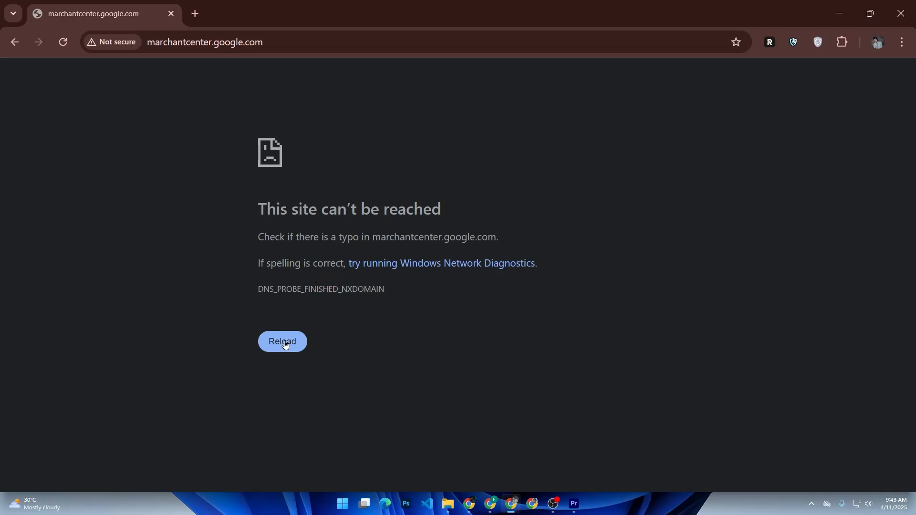
# - Correct the address to merchantcenter.google.com and reload it
pyautogui.click(162, 43)
pyautogui.click(119, 44)
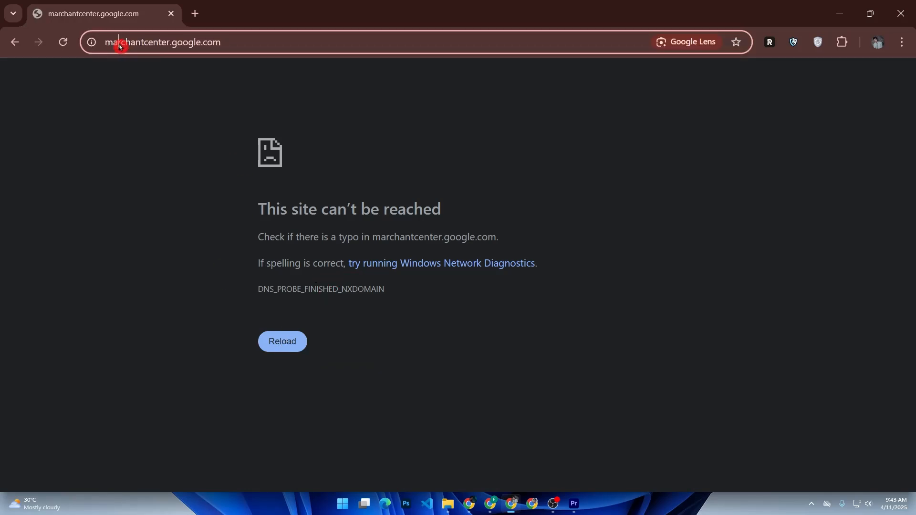
pyautogui.press('BackSpace')
pyautogui.write('e')
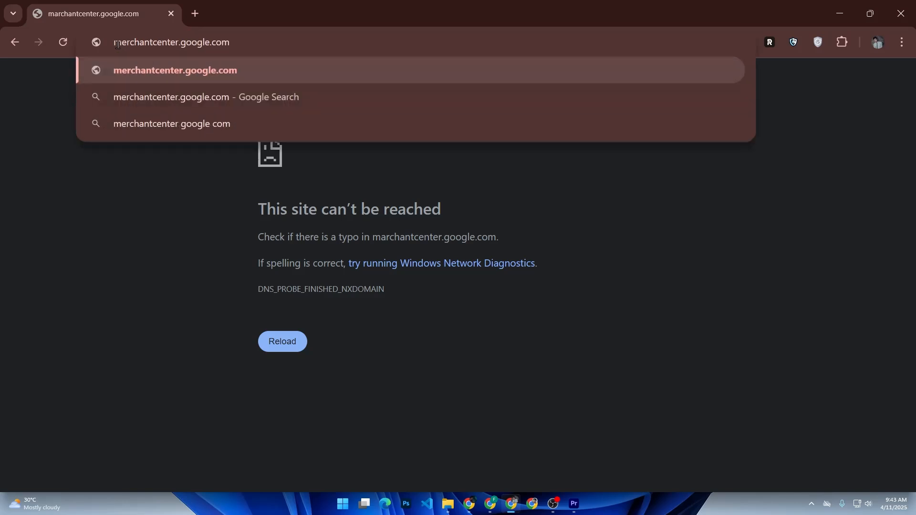
pyautogui.press('Return')
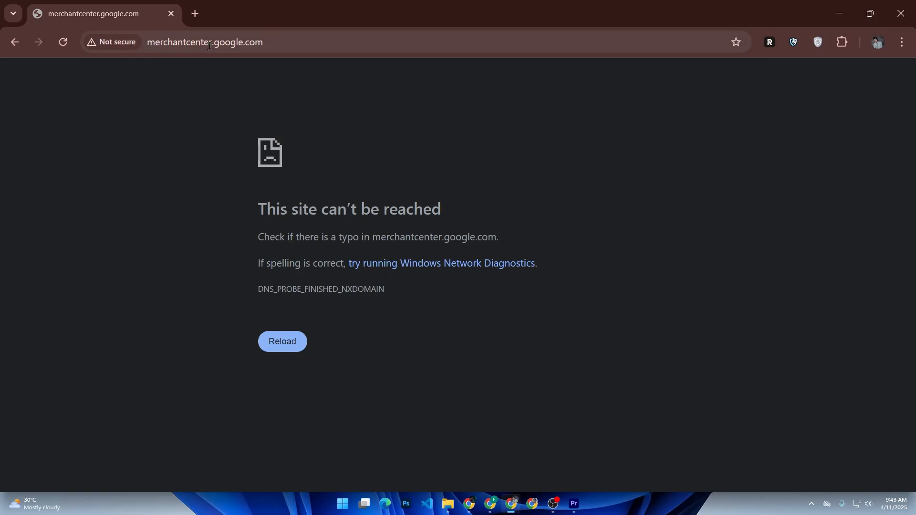
# - Trim the address bar text back to just 'merchantcenter'
pyautogui.moveTo(210, 46); pyautogui.dragTo(259, 48)
pyautogui.click(231, 43)
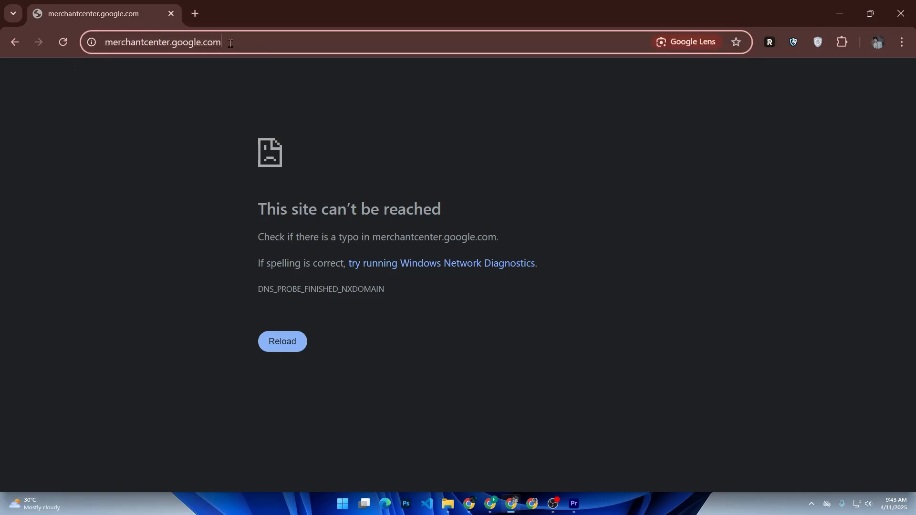
pyautogui.press('BackSpace')
pyautogui.press('BackSpace')
pyautogui.press('BackSpace')
pyautogui.press('BackSpace')
pyautogui.press('BackSpace')
pyautogui.press('BackSpace')
pyautogui.press('BackSpace')
pyautogui.press('BackSpace')
pyautogui.press('BackSpace')
pyautogui.press('BackSpace')
pyautogui.press('BackSpace')
pyautogui.press('BackSpace')
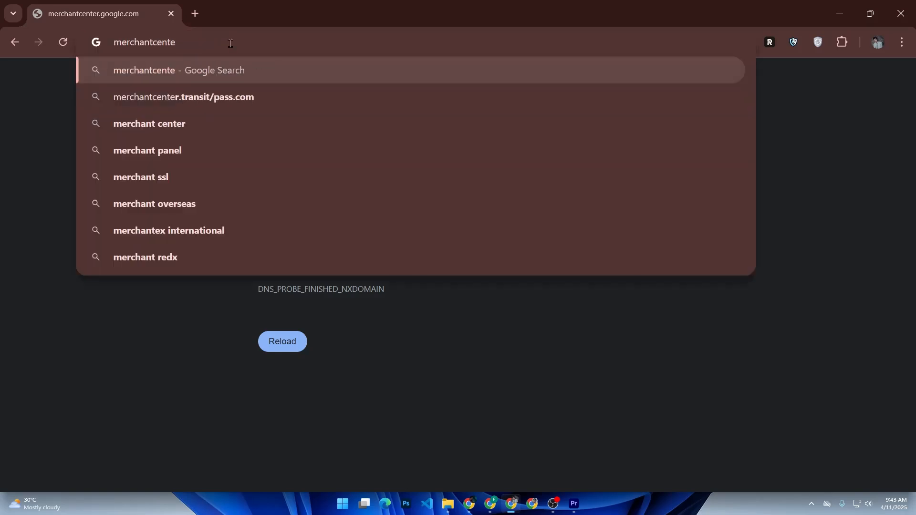
pyautogui.write('r')
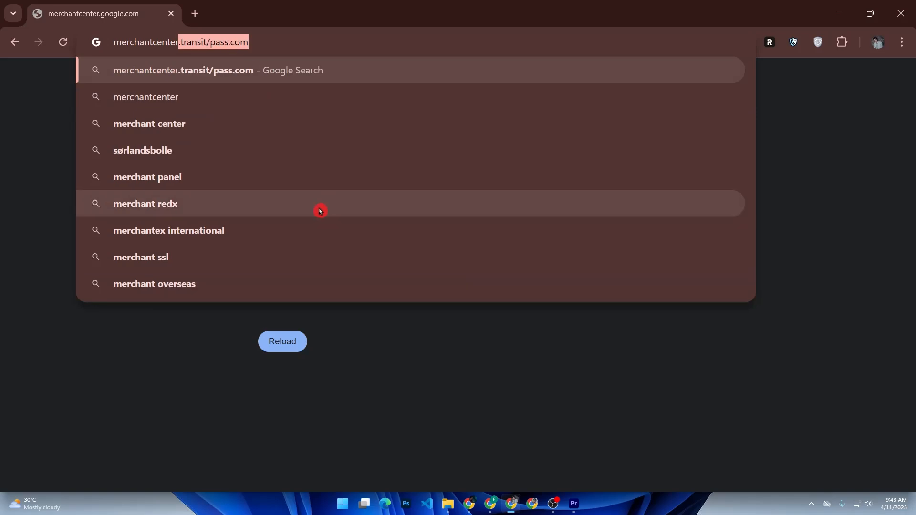
pyautogui.press('BackSpace')
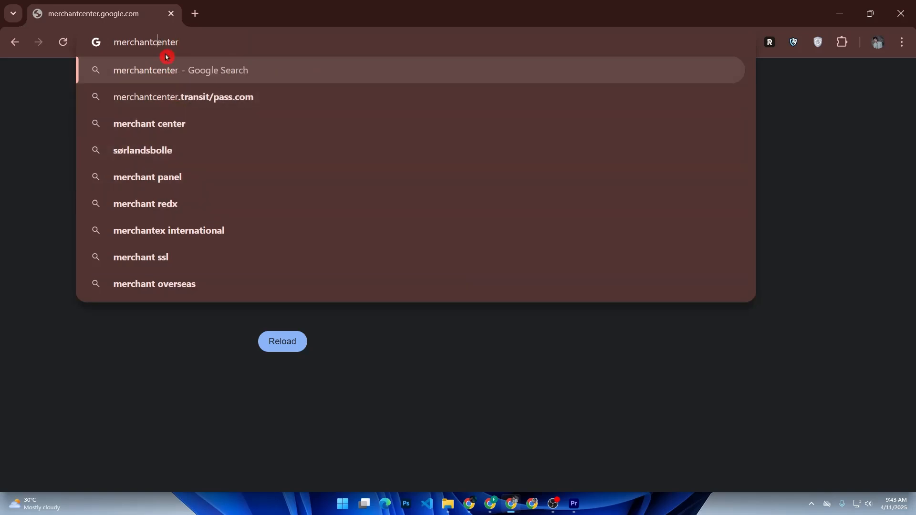
pyautogui.click(153, 43)
# - Search Google for 'merchant center', open the Merchant Center result, then move to the store's Chrome window
pyautogui.press('Return')
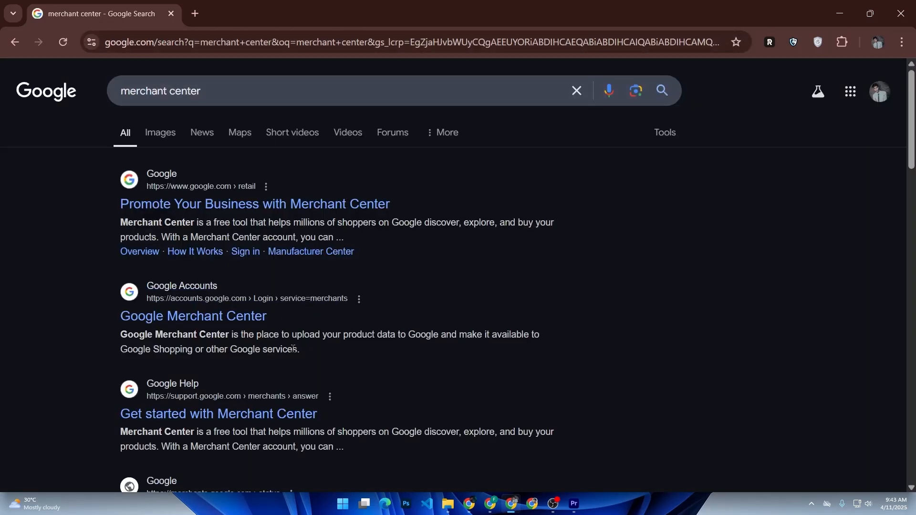
pyautogui.click(246, 321)
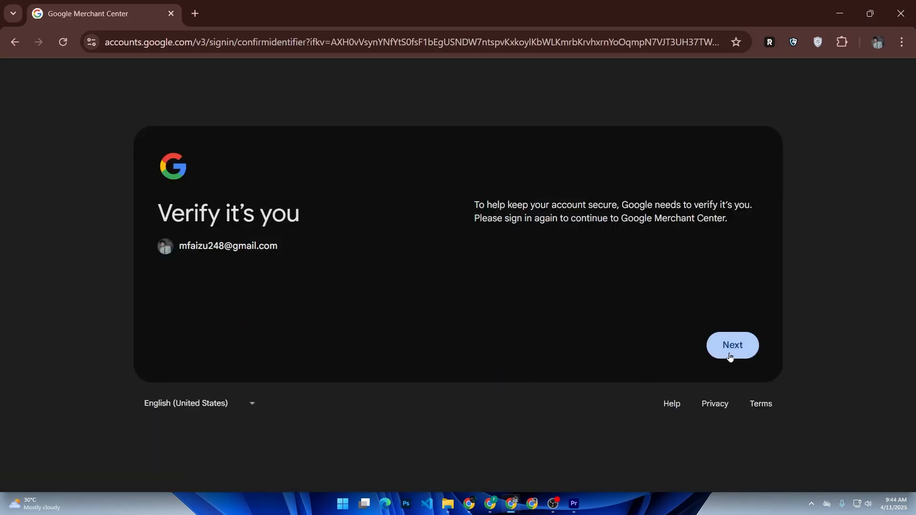
pyautogui.click(491, 504)
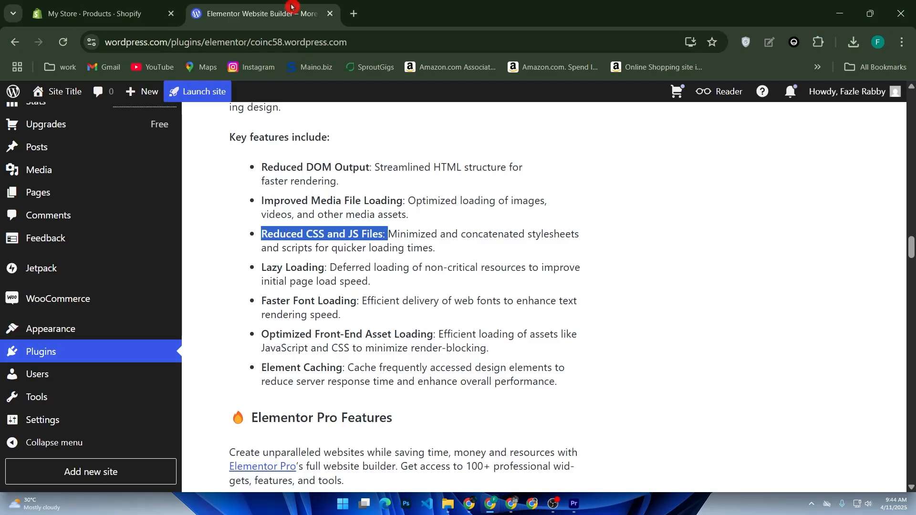
# - Search Google for 'merchant center' in a new tab
pyautogui.click(353, 13)
pyautogui.click(381, 266)
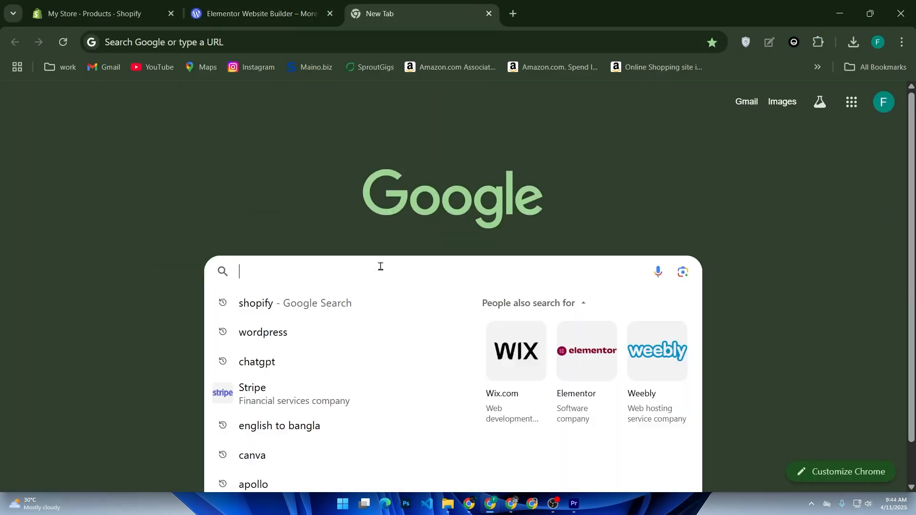
pyautogui.write('goo')
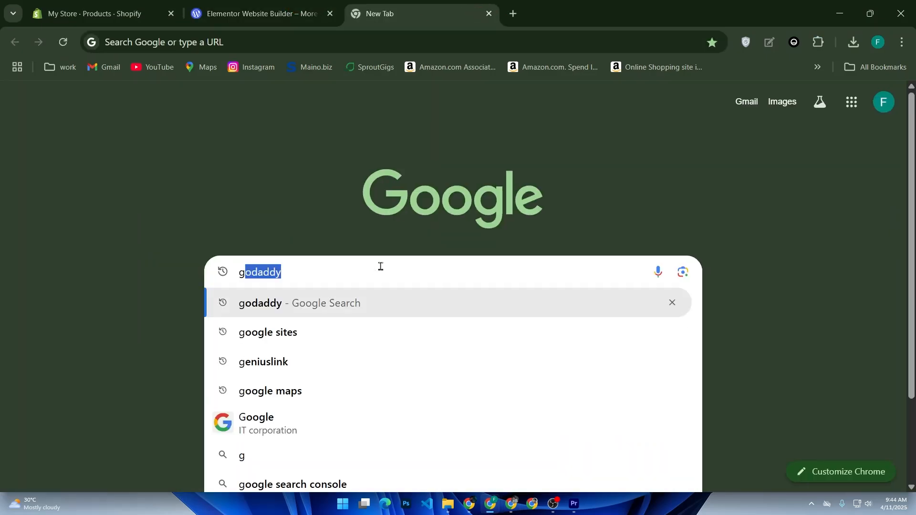
pyautogui.press('BackSpace')
pyautogui.press('Return')
pyautogui.click(380, 269)
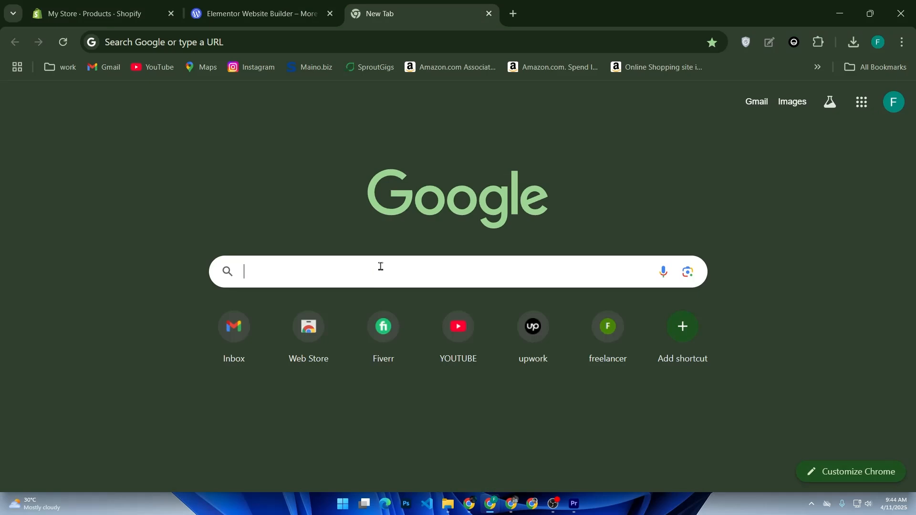
pyautogui.write('mar')
pyautogui.press('BackSpace')
pyautogui.press('BackSpace')
pyautogui.write('ercha')
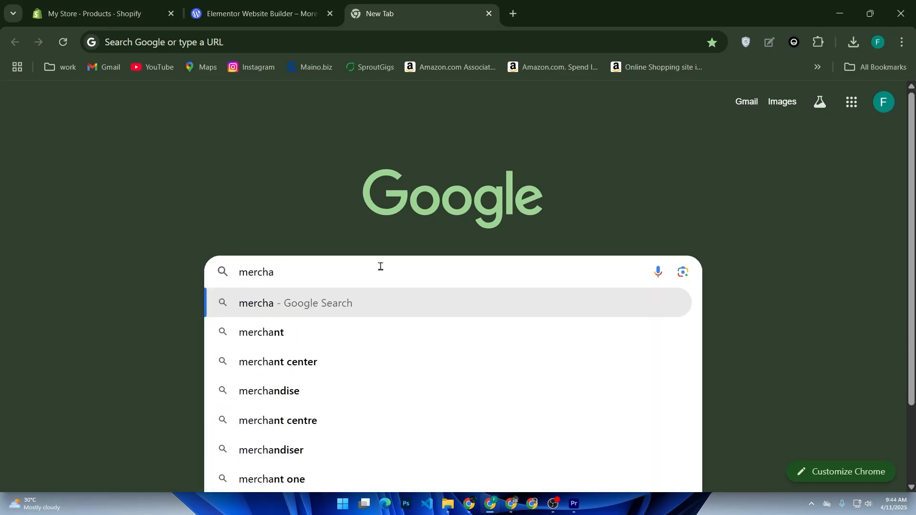
pyautogui.write('nt ce')
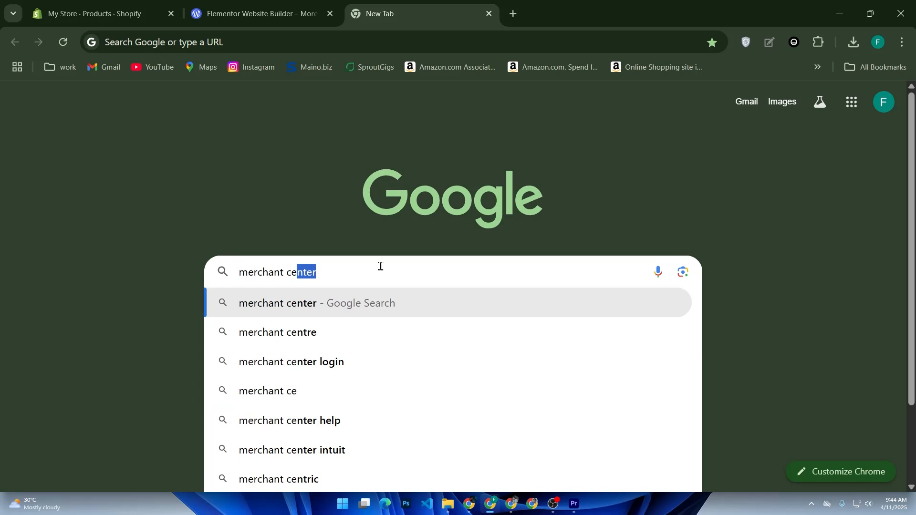
pyautogui.write('nter')
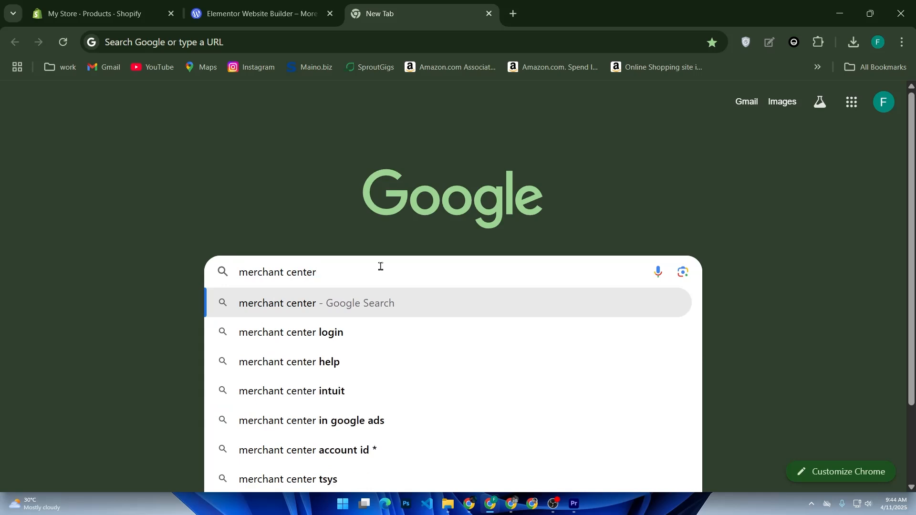
pyautogui.press('Return')
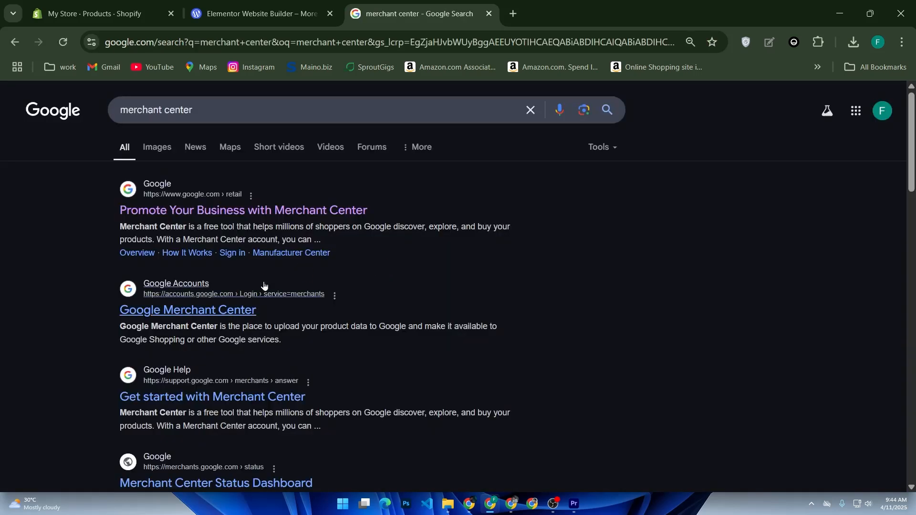
# - Try the Merchant Center sign-in, back out to the 'merchant center' results, and open Google for Retail
pyautogui.click(241, 309)
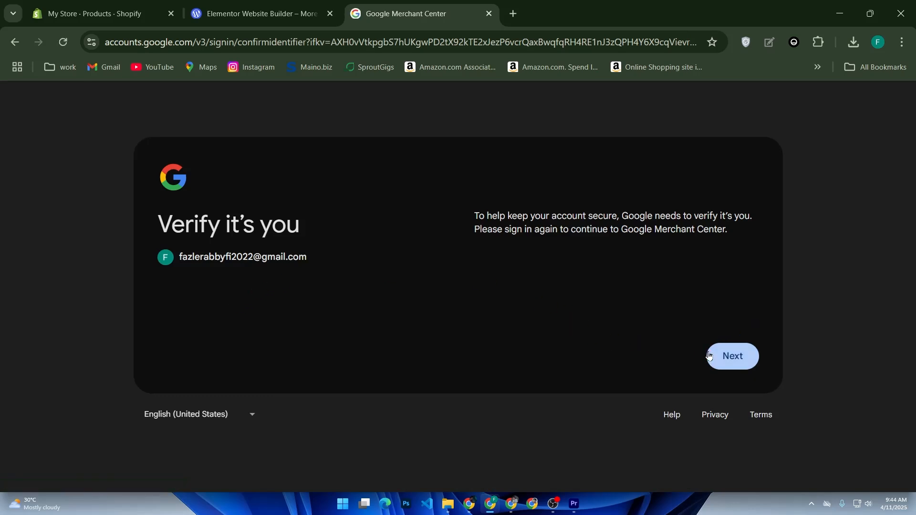
pyautogui.click(714, 359)
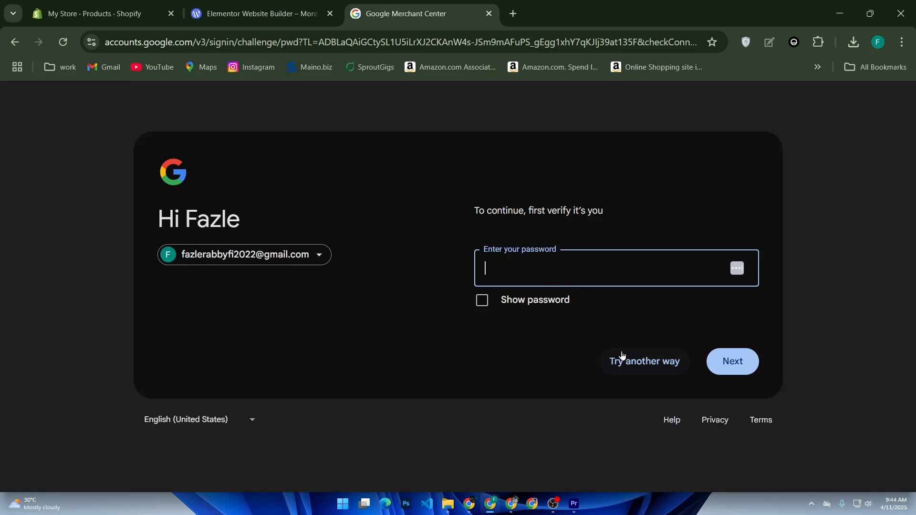
pyautogui.hotkey('alt', 'Left')
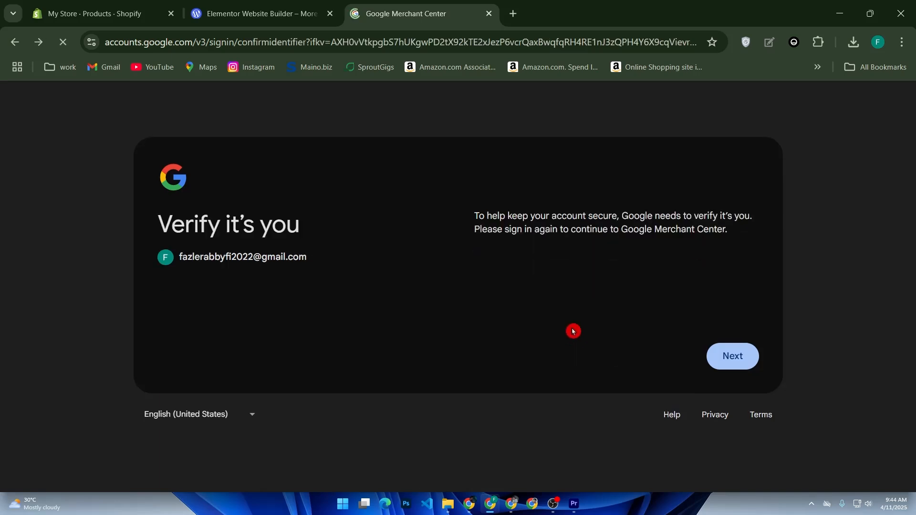
pyautogui.hotkey('alt', 'Left')
pyautogui.scroll(-2, 329, 357)
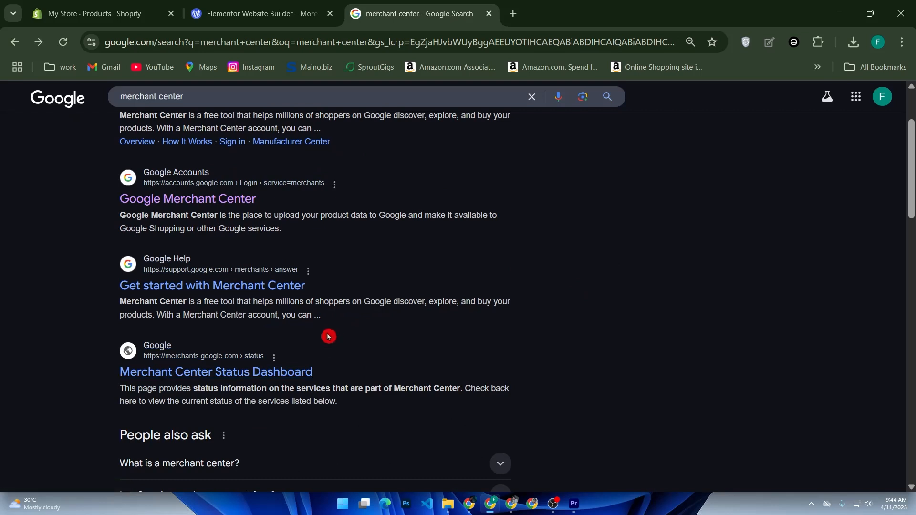
pyautogui.scroll(2, 330, 340)
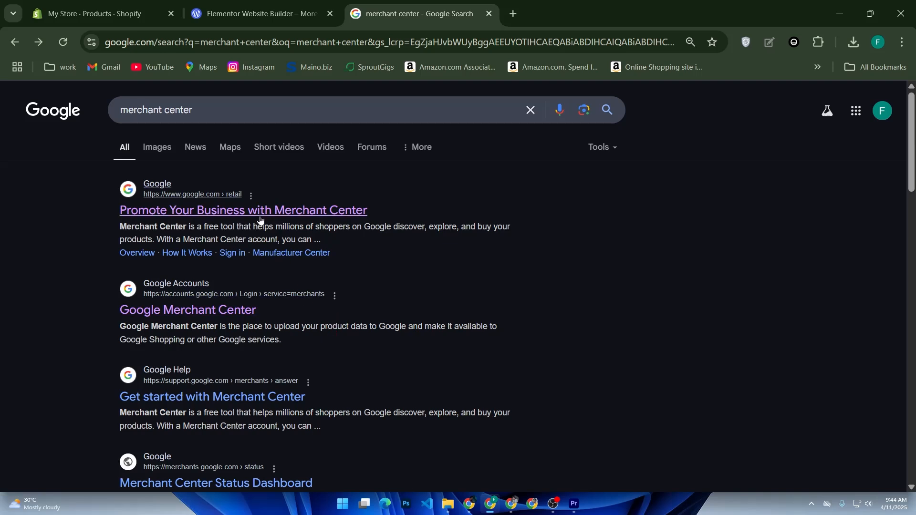
pyautogui.click(260, 218)
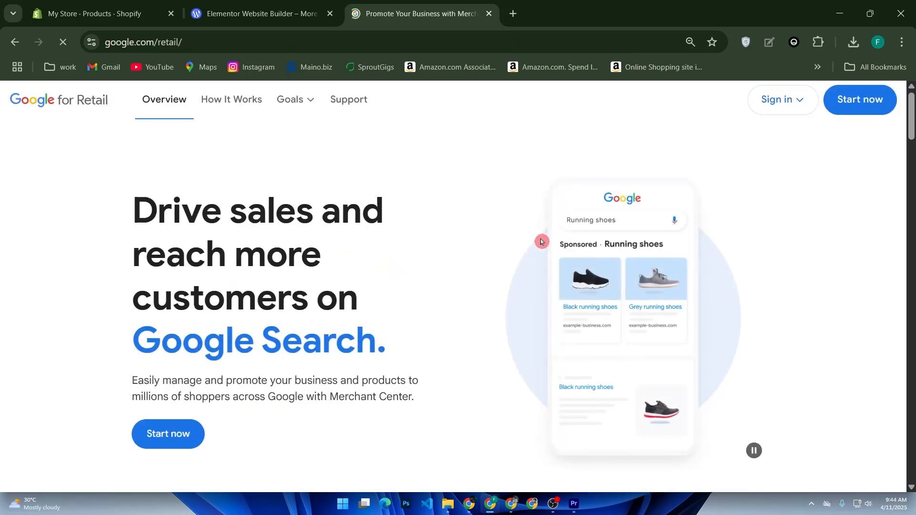
# - Use Google for Retail's 'Start now' to open the 'Tell Google about your business' page, then return to Google for Retail
pyautogui.scroll(-5, 385, 241)
pyautogui.scroll(2, 385, 245)
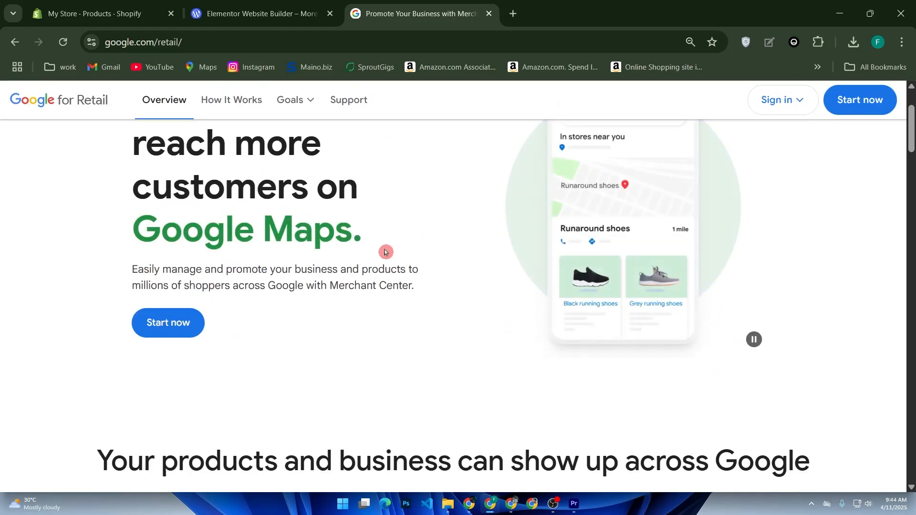
pyautogui.scroll(2, 444, 266)
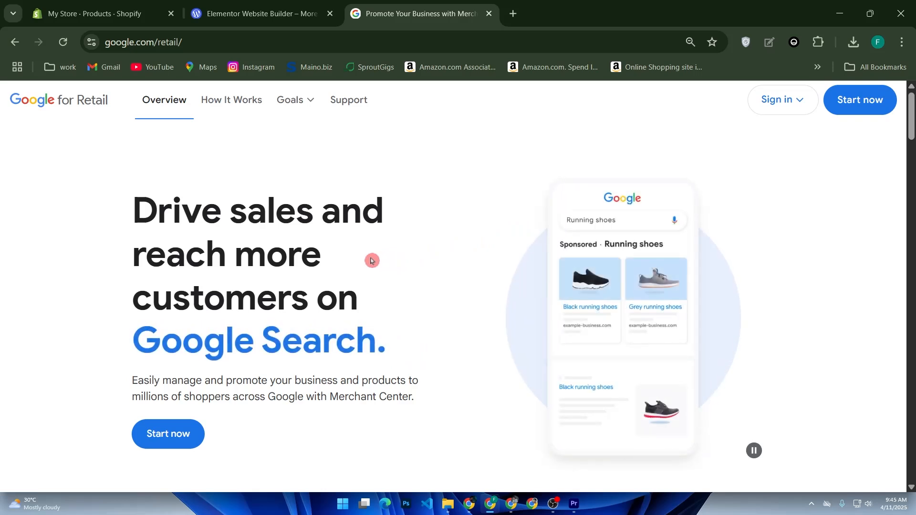
pyautogui.click(187, 429)
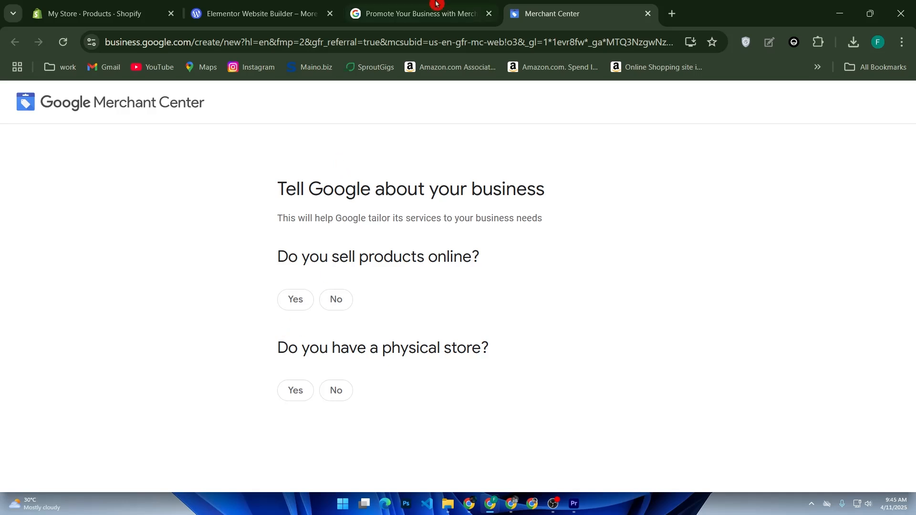
pyautogui.click(415, 15)
# - Reopen the Merchant Center sign-in, submit the emailed verification code, and choose phone confirmation
pyautogui.hotkey('alt', 'Left')
pyautogui.scroll(-8, 321, 251)
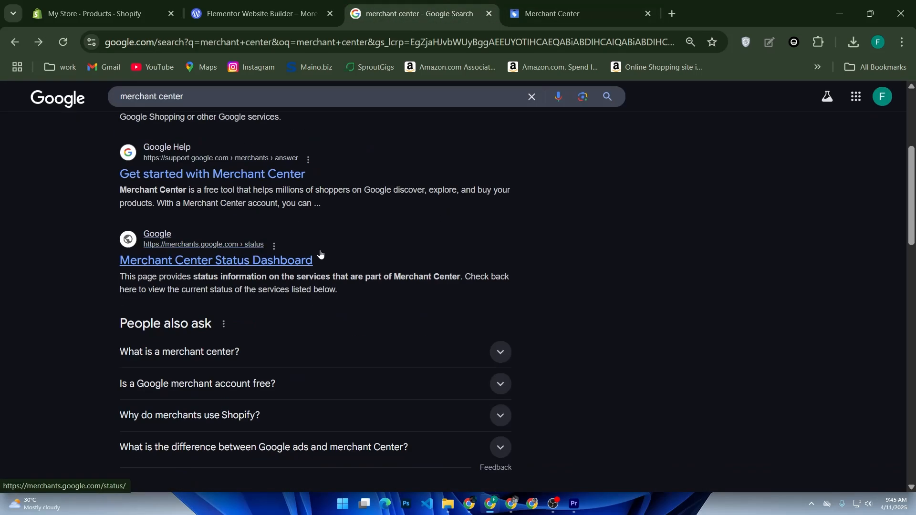
pyautogui.click(318, 256)
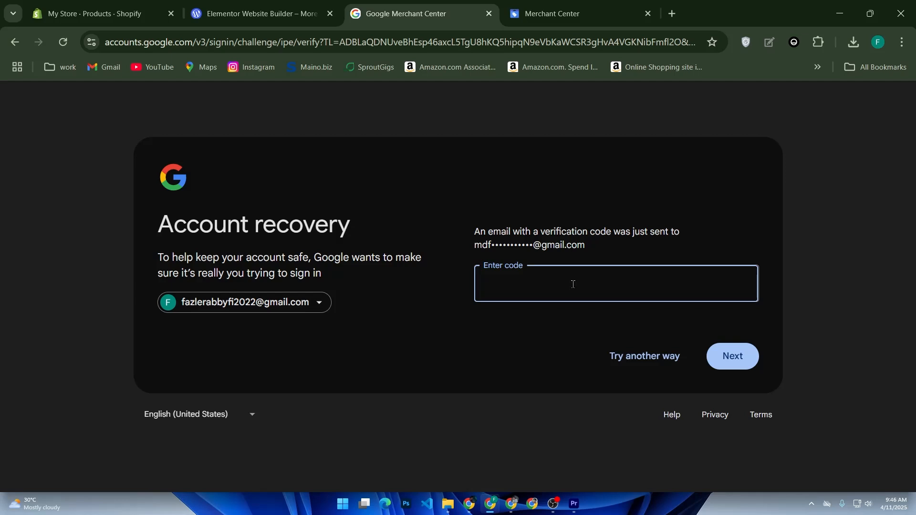
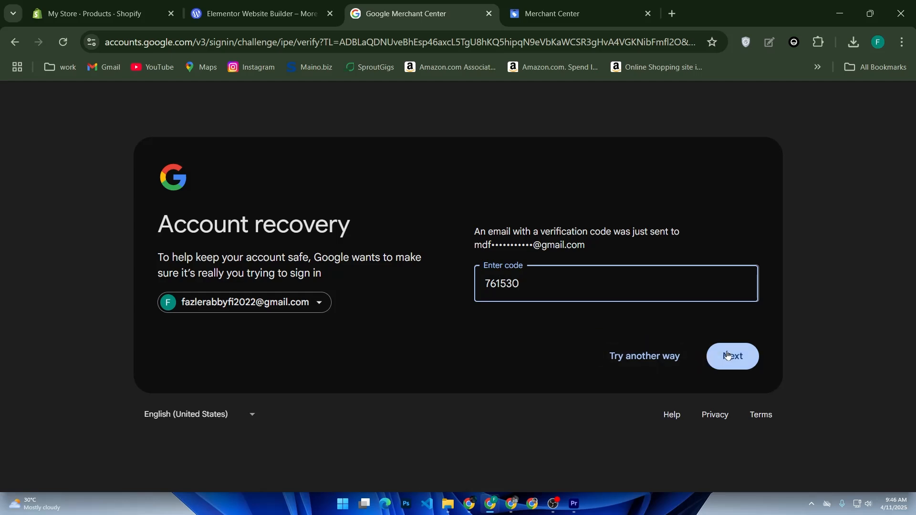
pyautogui.click(725, 355)
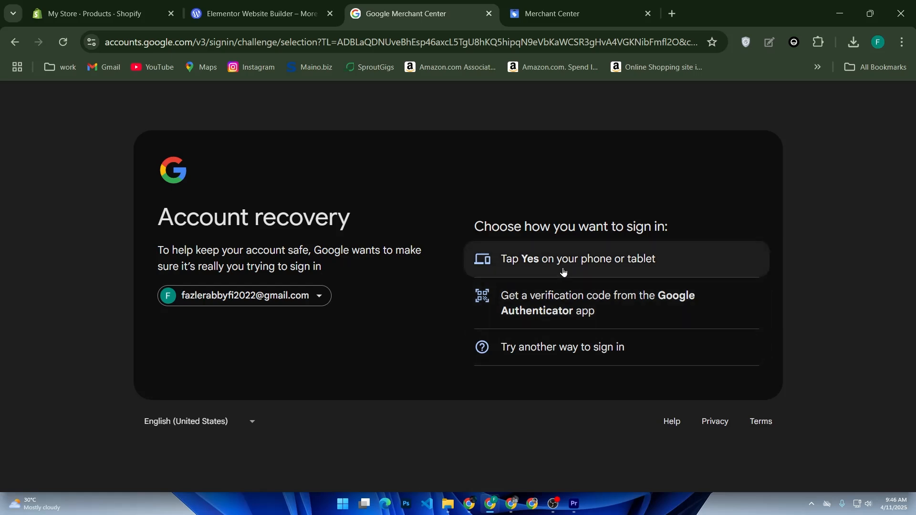
pyautogui.click(563, 269)
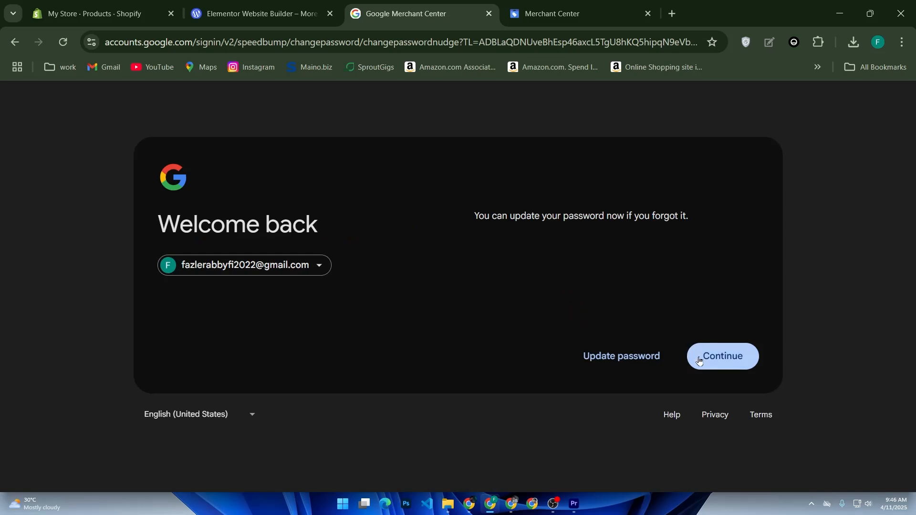
# - Skip the password update, finish the security checkup, and return to the Merchant Center tab
pyautogui.click(696, 359)
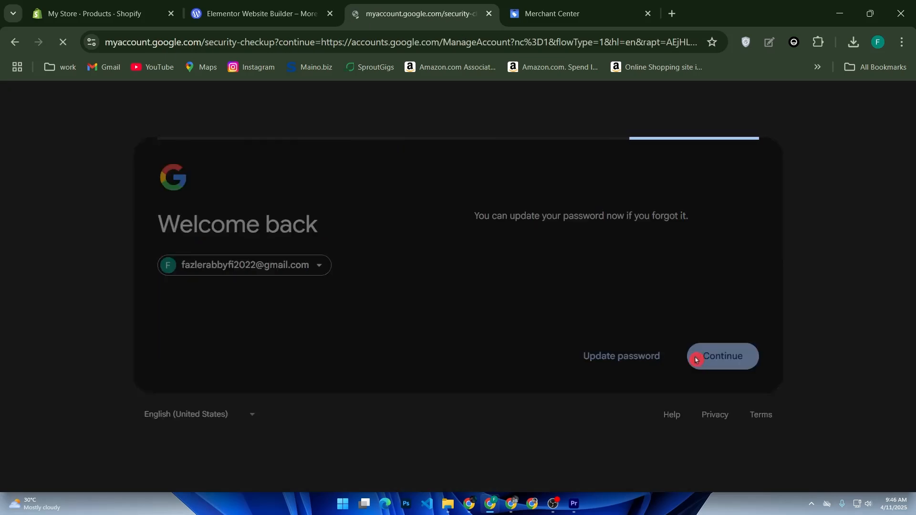
pyautogui.scroll(-10, 627, 360)
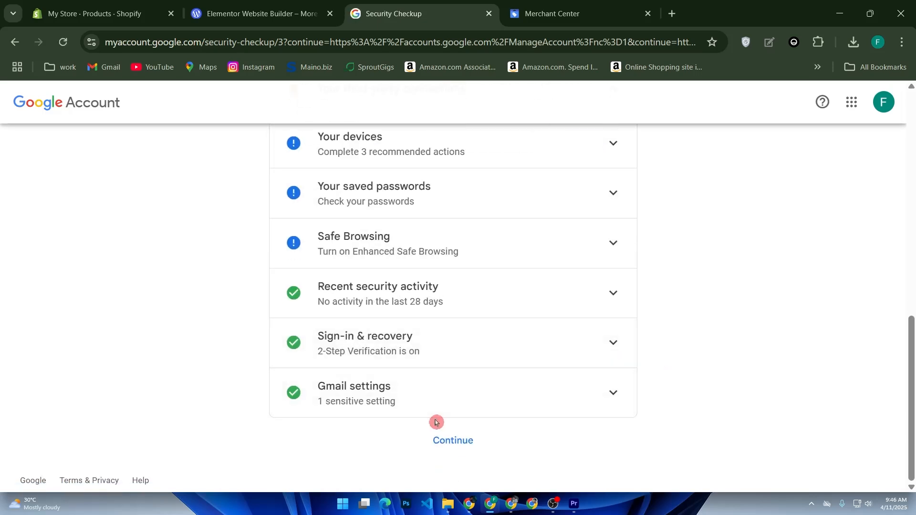
pyautogui.click(453, 441)
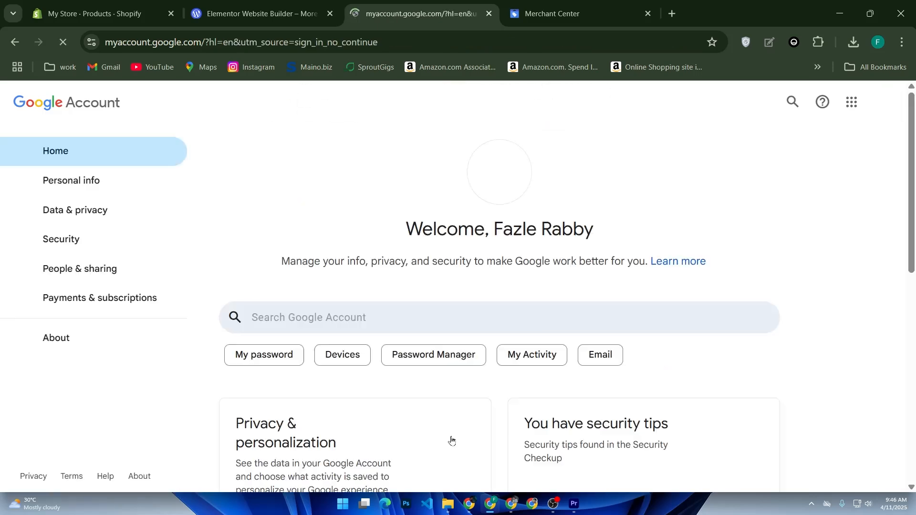
pyautogui.click(676, 157)
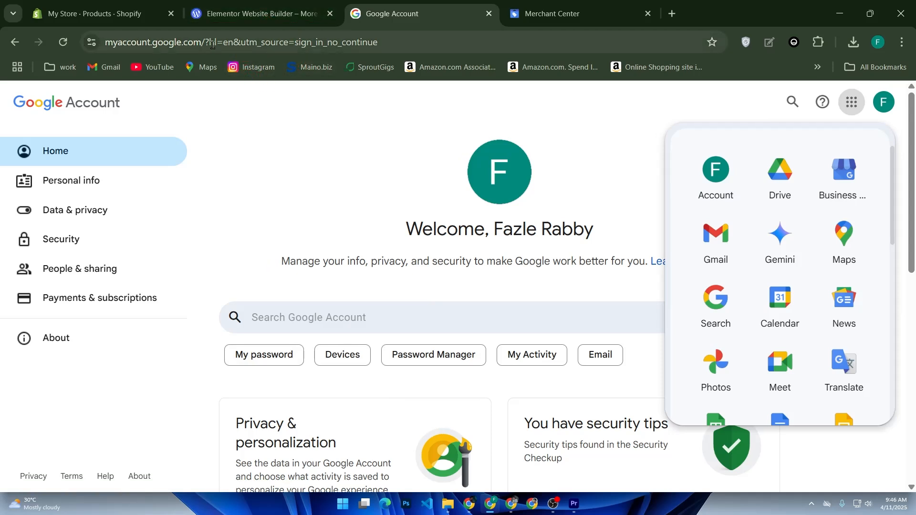
pyautogui.moveTo(147, 42); pyautogui.dragTo(104, 43)
pyautogui.click(504, 7)
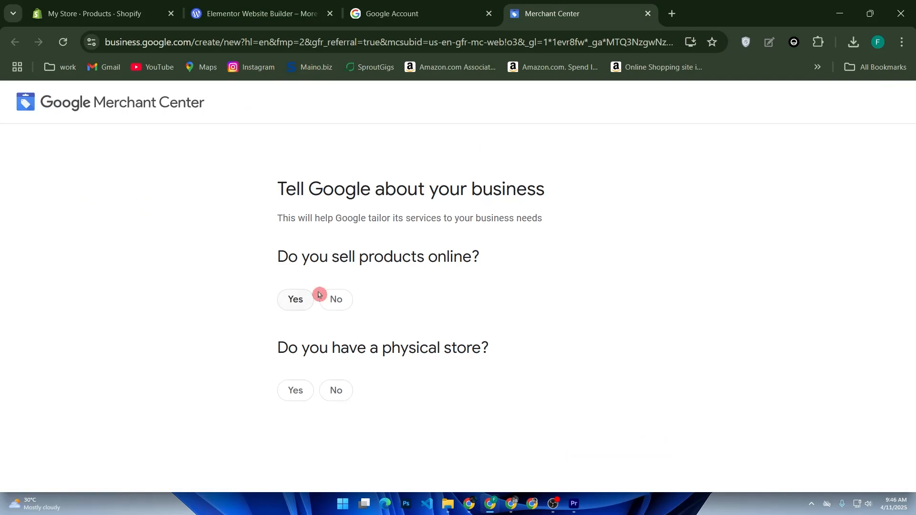
# - Answer Yes to 'Do you sell products online?', then go to the Shopify admin
pyautogui.moveTo(279, 188); pyautogui.dragTo(527, 190)
pyautogui.moveTo(296, 259); pyautogui.dragTo(452, 284)
pyautogui.click(294, 299)
pyautogui.scroll(-2, 311, 351)
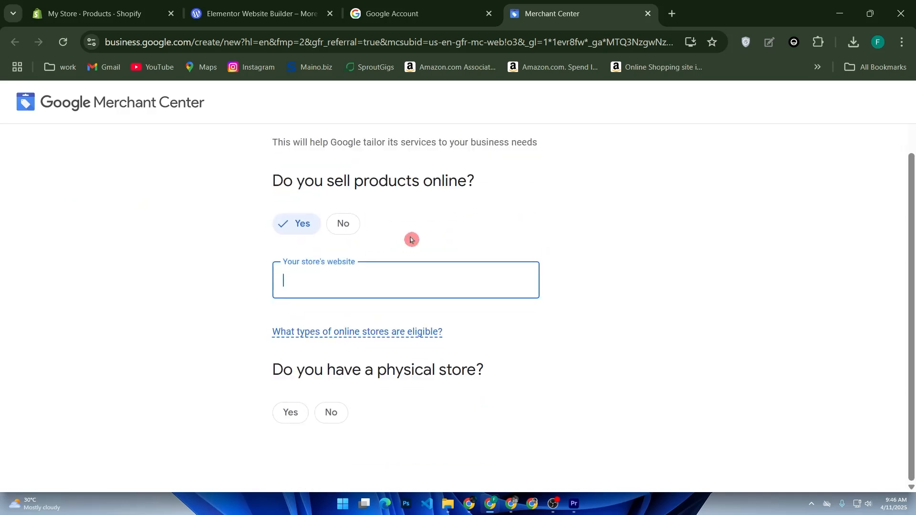
pyautogui.click(143, 7)
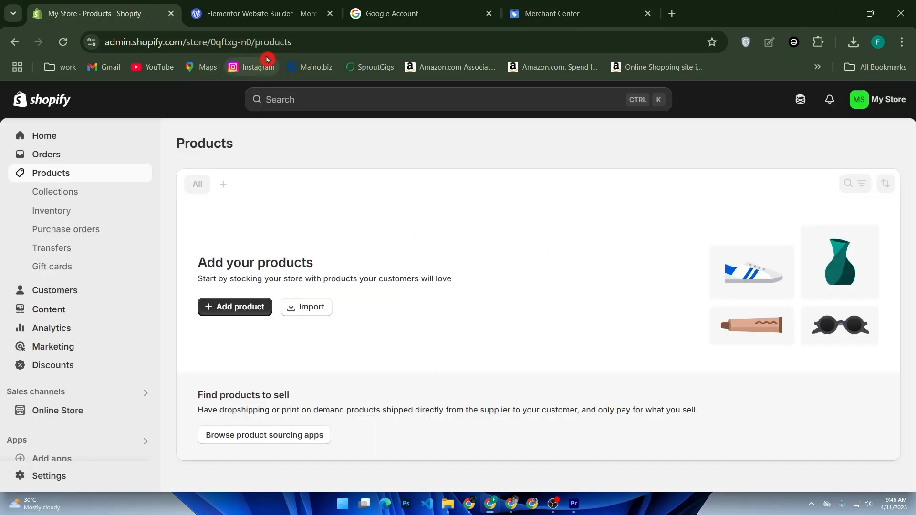
pyautogui.click(239, 44)
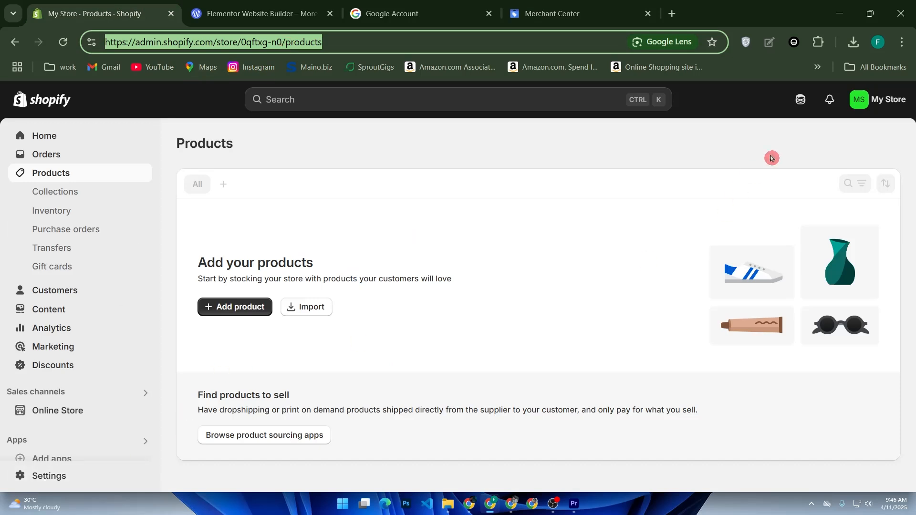
# - Go to the Shopify Home page, collapse the trial reminder, and open Settings
pyautogui.click(887, 99)
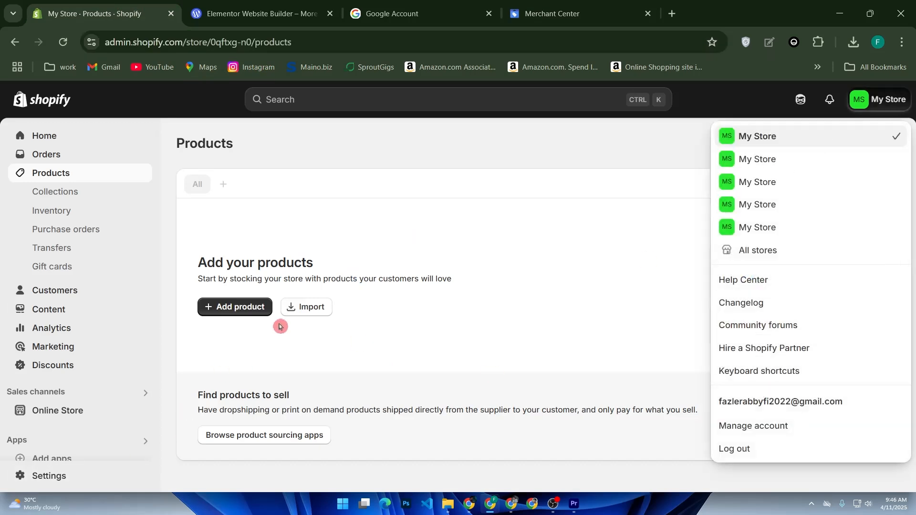
pyautogui.scroll(-1, 113, 313)
pyautogui.scroll(1, 58, 172)
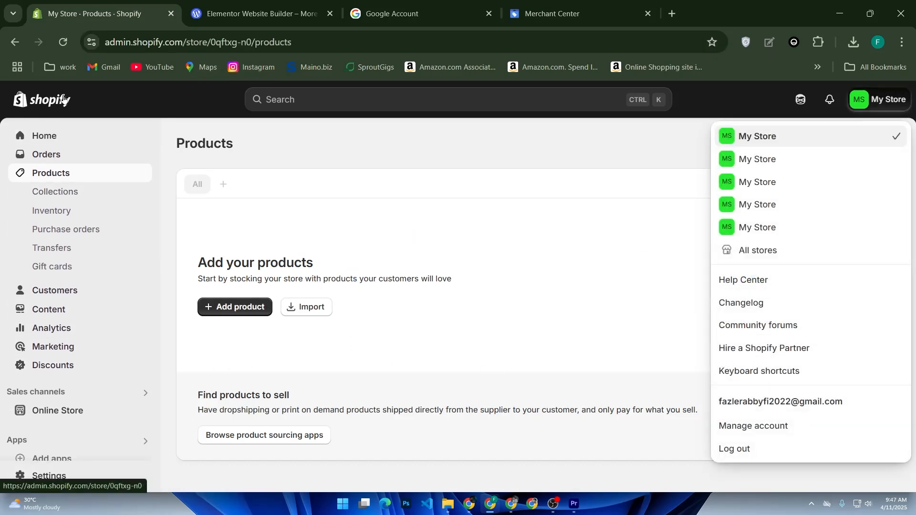
pyautogui.click(44, 135)
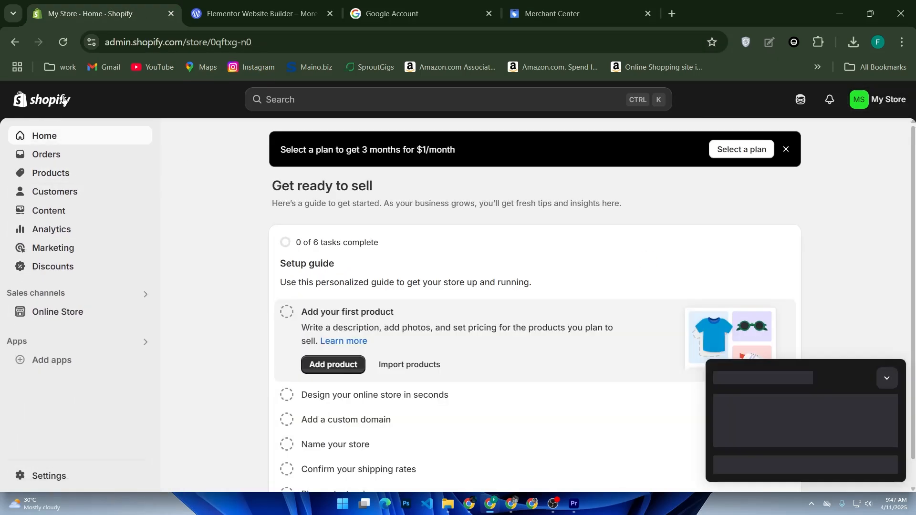
pyautogui.click(887, 378)
pyautogui.scroll(-1, 190, 227)
pyautogui.scroll(1, 114, 362)
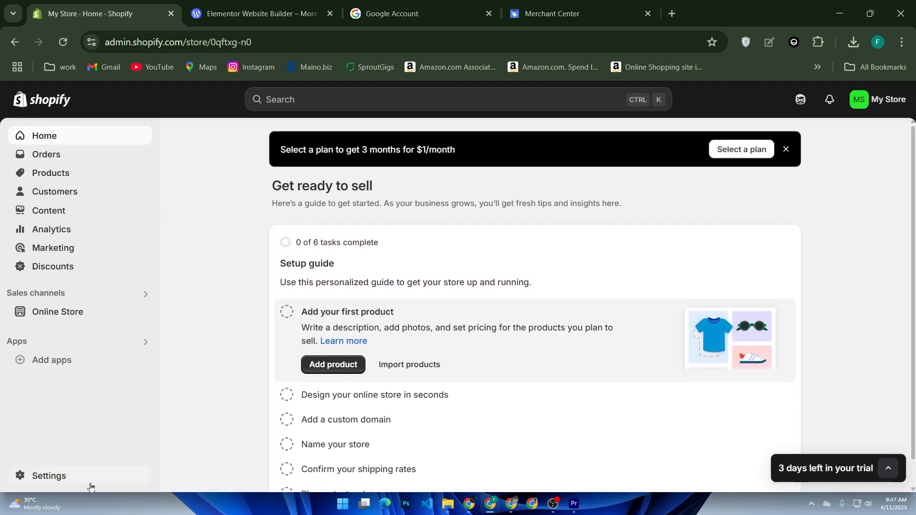
pyautogui.click(94, 477)
# - Copy the store's myshopify.com domain and return to Merchant Center's website field
pyautogui.moveTo(240, 175); pyautogui.dragTo(142, 177)
pyautogui.rightClick(142, 178)
pyautogui.click(182, 193)
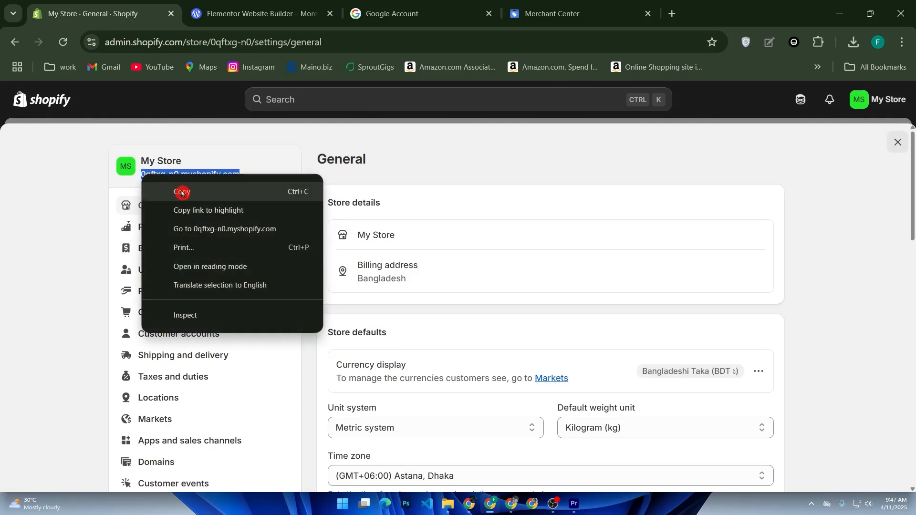
pyautogui.click(325, 43)
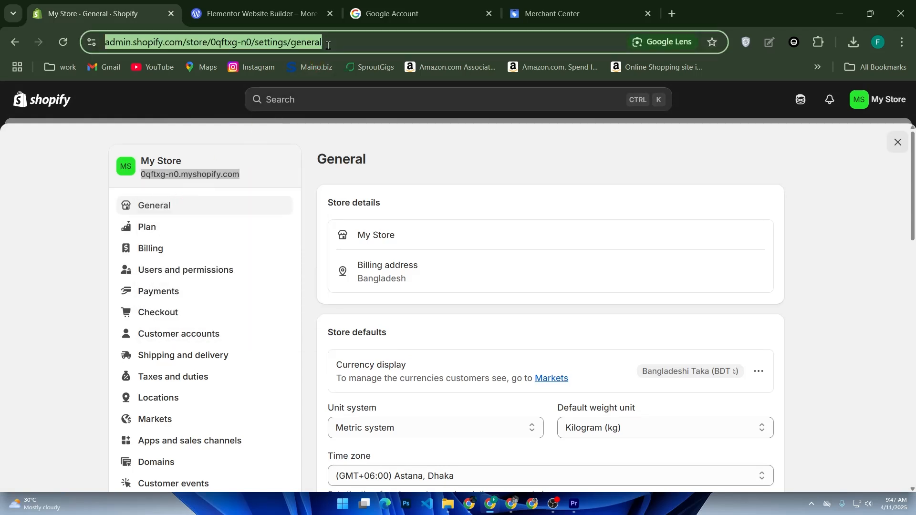
pyautogui.rightClick(329, 44)
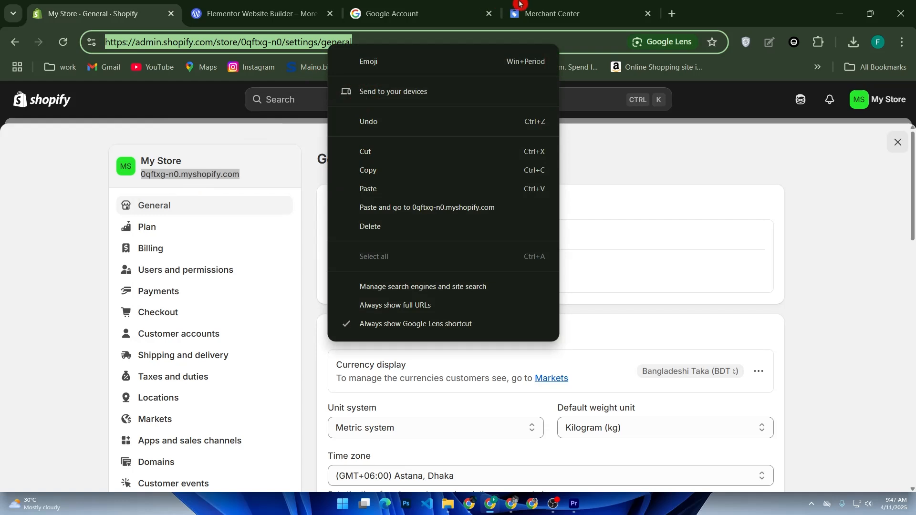
pyautogui.click(537, 11)
pyautogui.click(537, 11)
pyautogui.rightClick(372, 296)
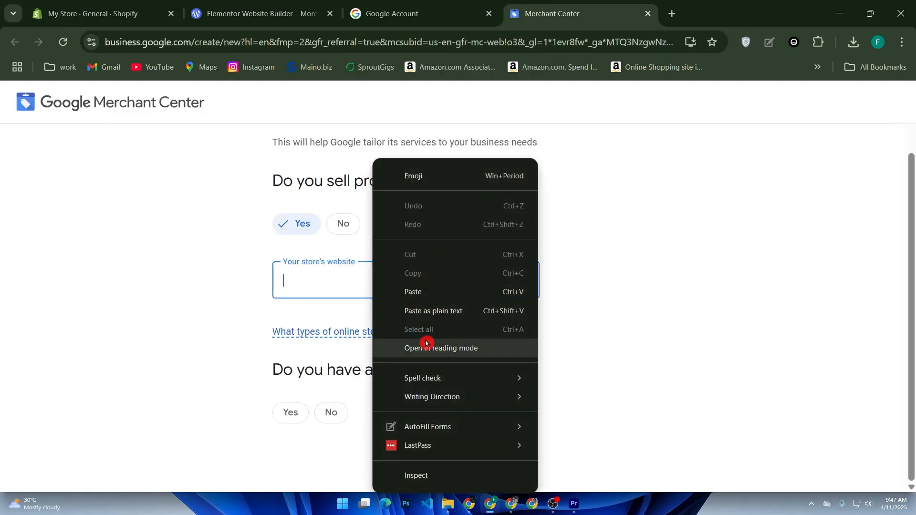
# - Paste the myshopify.com domain as the website and answer No to having a physical store
pyautogui.click(432, 293)
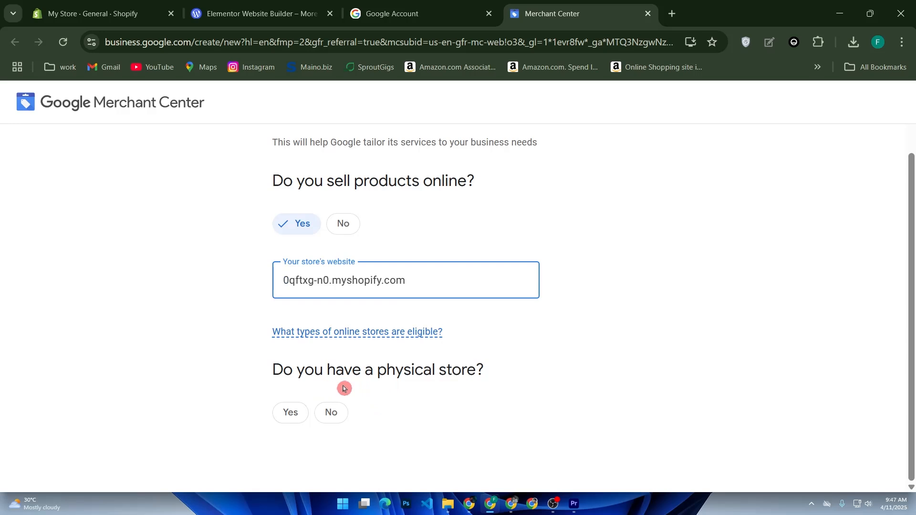
pyautogui.click(331, 413)
pyautogui.scroll(-1, 331, 413)
pyautogui.click(336, 417)
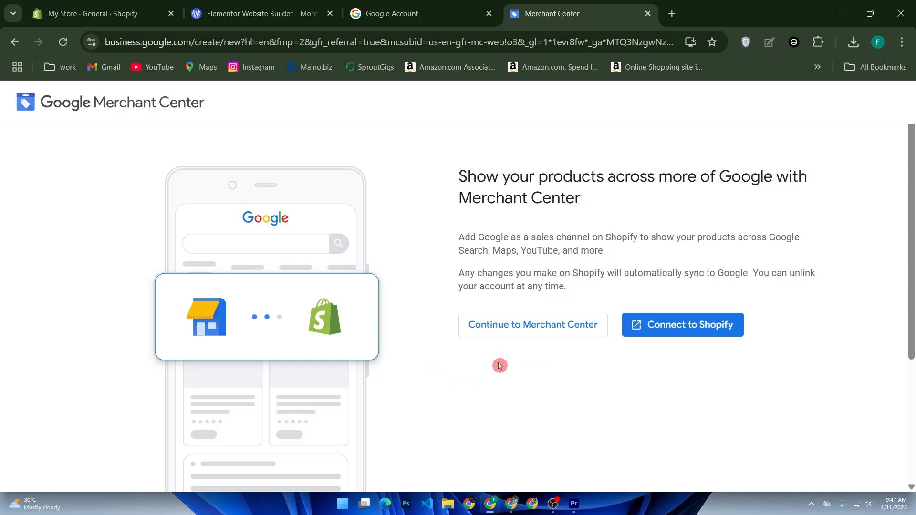
# - Continue to Merchant Center without connecting Shopify, reaching the business info form
pyautogui.click(537, 329)
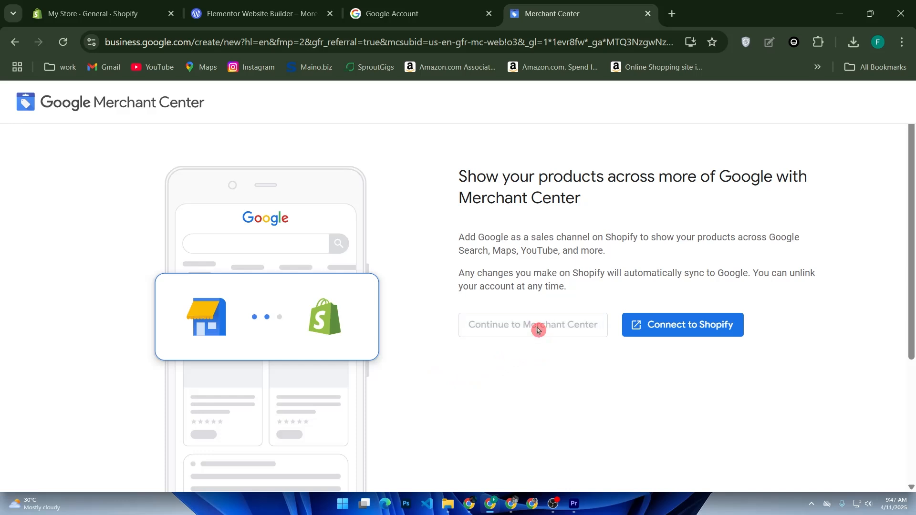
pyautogui.scroll(-7, 436, 333)
pyautogui.scroll(-10, 436, 334)
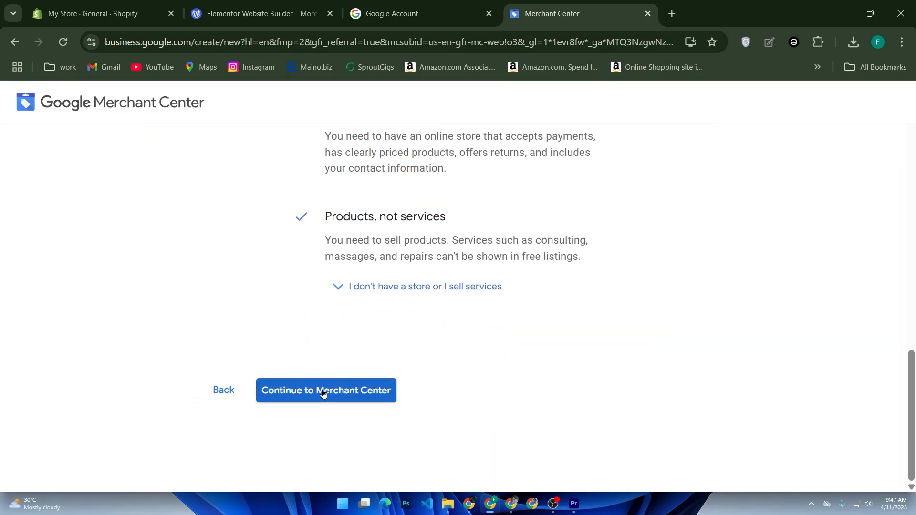
pyautogui.click(322, 392)
pyautogui.click(313, 285)
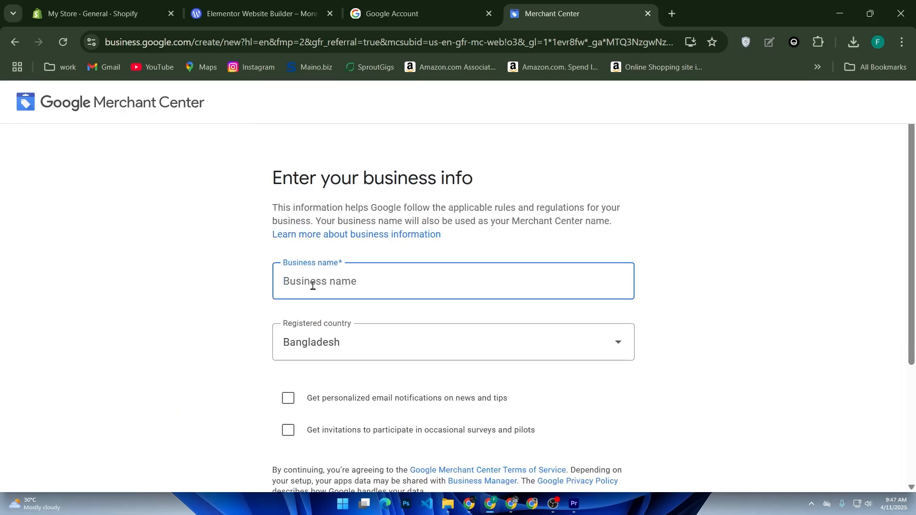
# - Enter the store's business name, keep Bangladesh, opt in to email tips and surveys, then create the account
pyautogui.write('fazle store')
pyautogui.click(370, 349)
pyautogui.click(371, 348)
pyautogui.click(289, 398)
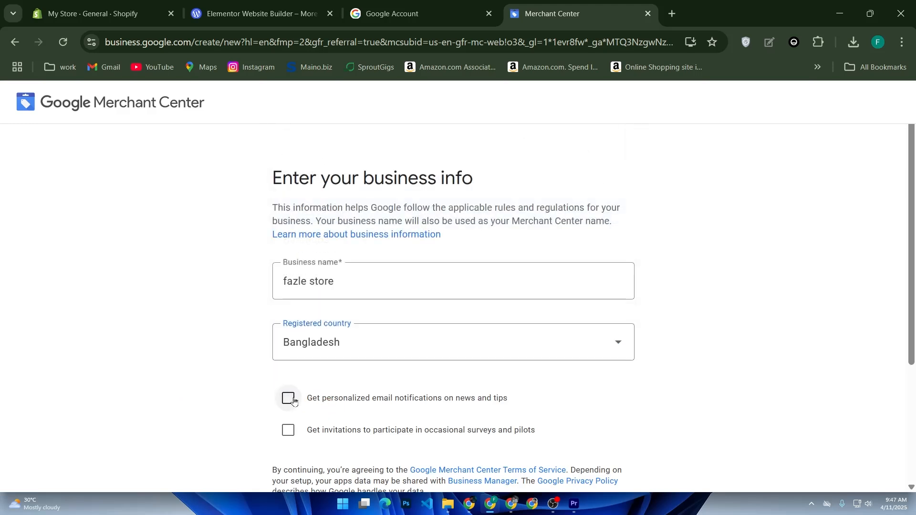
pyautogui.scroll(-1, 301, 401)
pyautogui.scroll(-2, 301, 401)
pyautogui.click(289, 255)
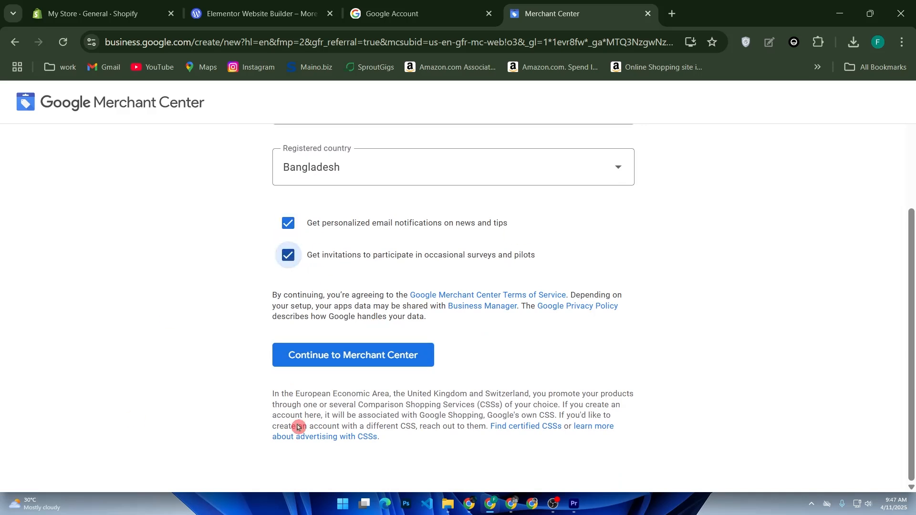
pyautogui.click(344, 356)
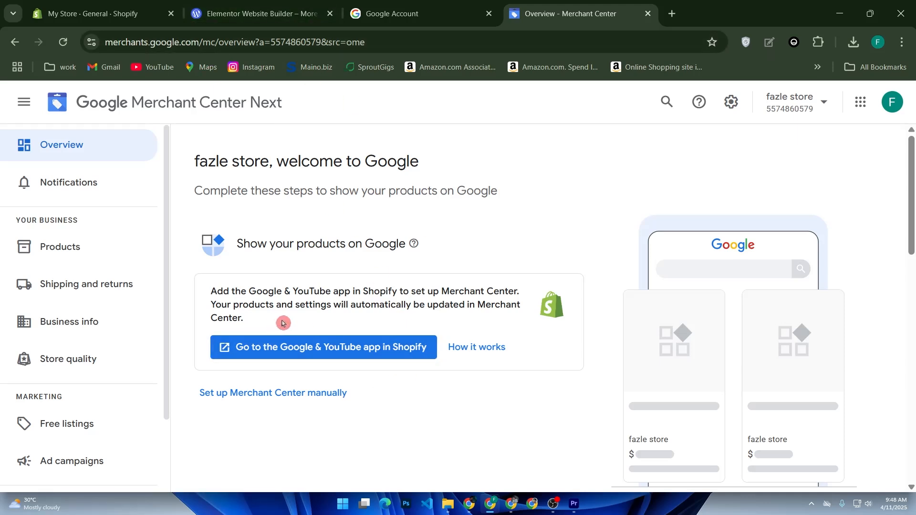
# - Scroll down the account Overview page, then go to the Products page from the left sidebar
pyautogui.scroll(-2, 417, 295)
pyautogui.click(420, 298)
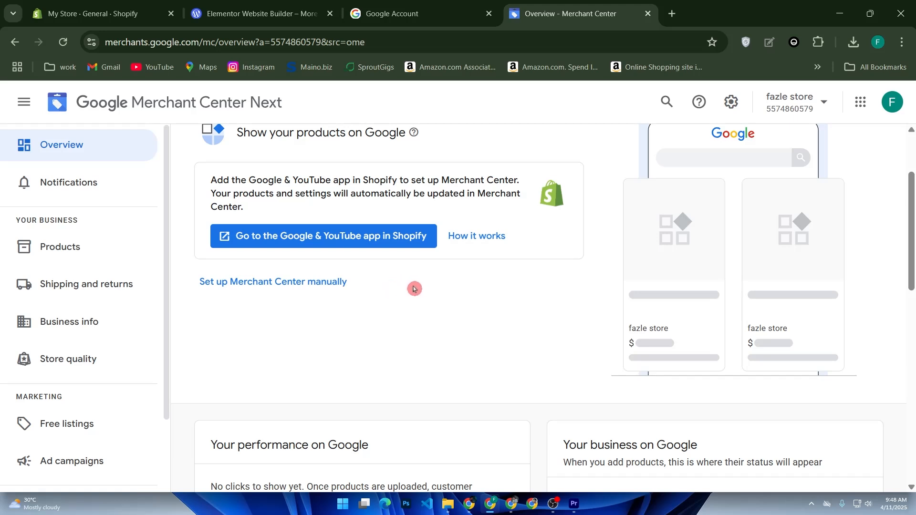
pyautogui.click(105, 242)
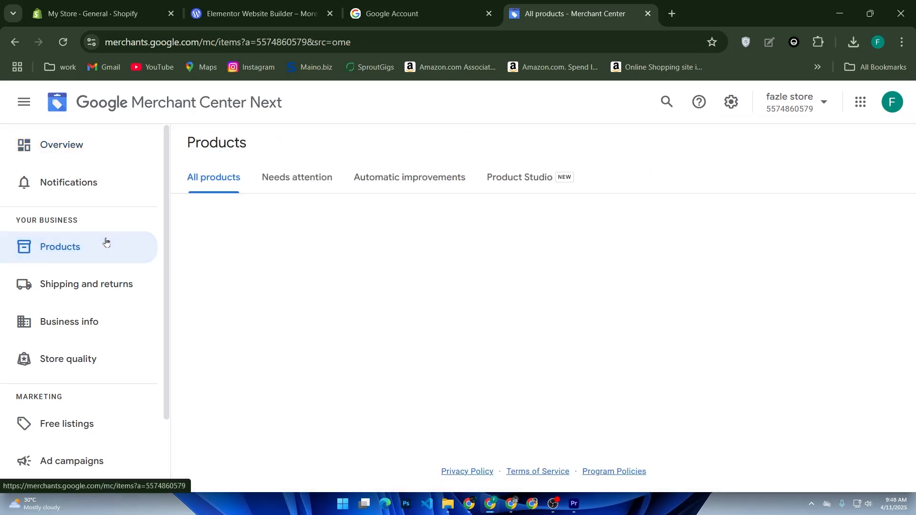
# - Start adding products, look at the 'Add products from a file' option, then pick 'Connect to Shopify'
pyautogui.scroll(-2, 343, 280)
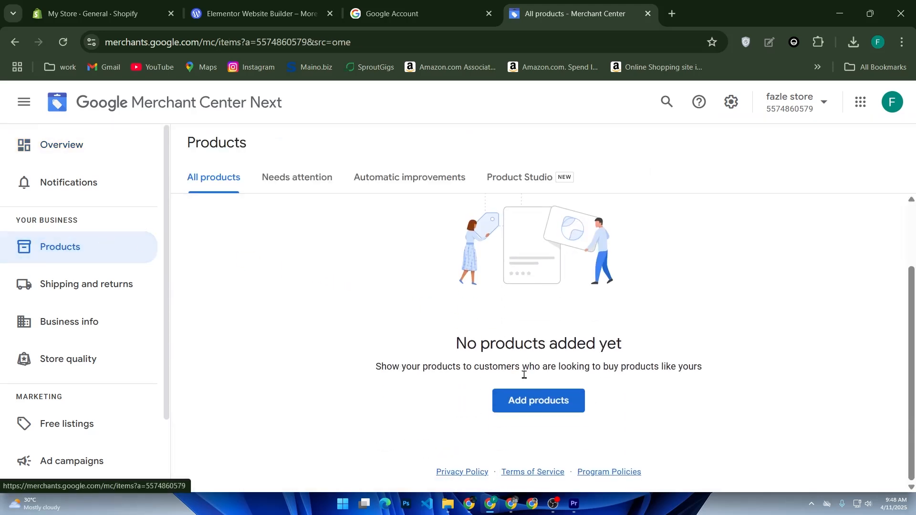
pyautogui.click(530, 400)
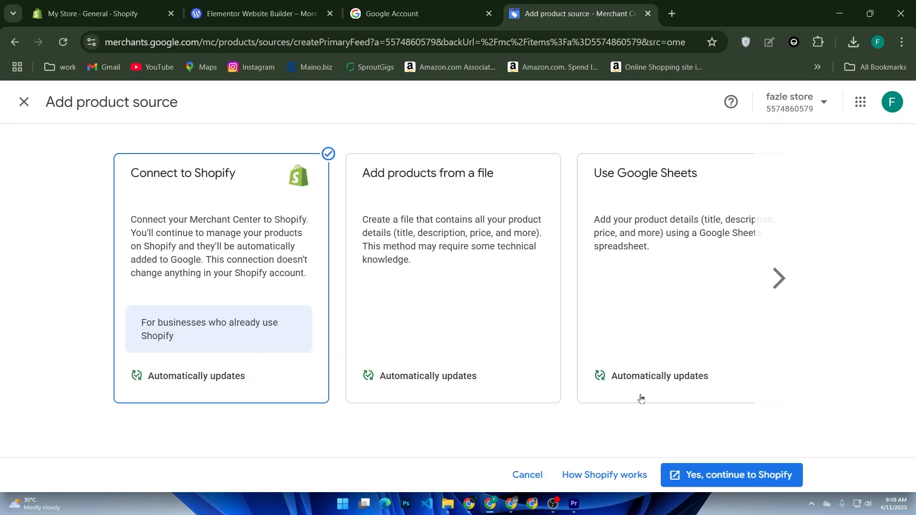
pyautogui.click(477, 384)
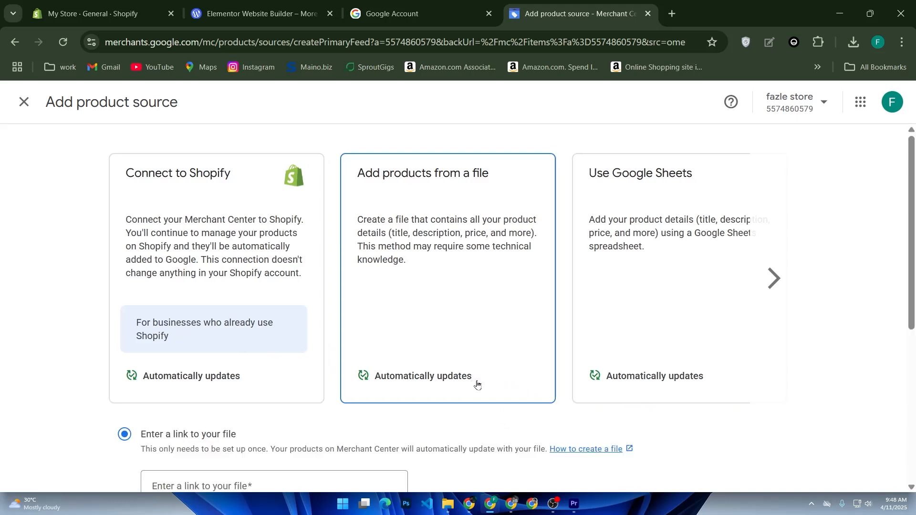
pyautogui.scroll(5, 477, 380)
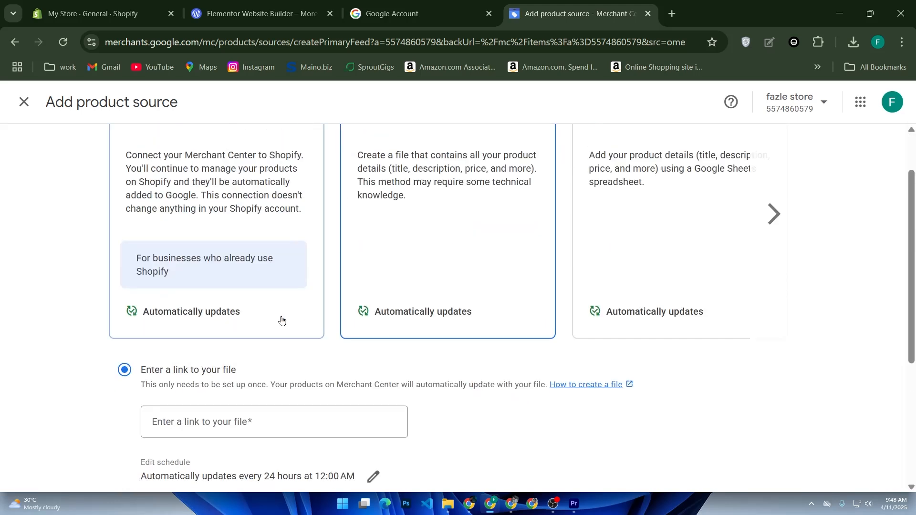
pyautogui.click(279, 319)
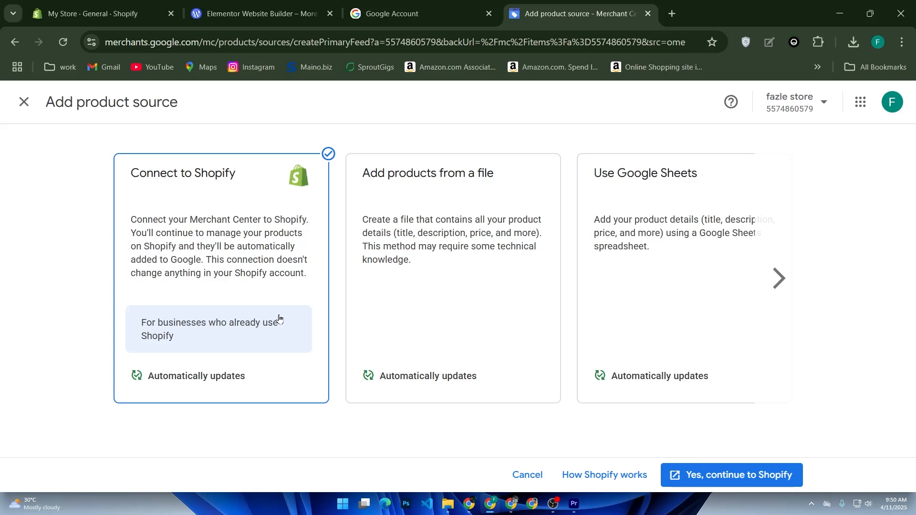
# - Close the Add product source page without adding a source
pyautogui.click(24, 101)
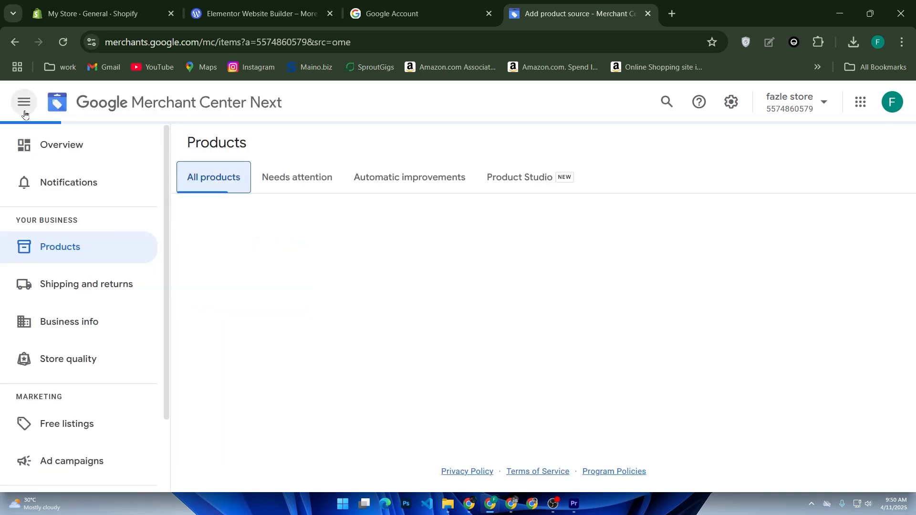
pyautogui.scroll(-2, 48, 257)
pyautogui.scroll(2, 98, 325)
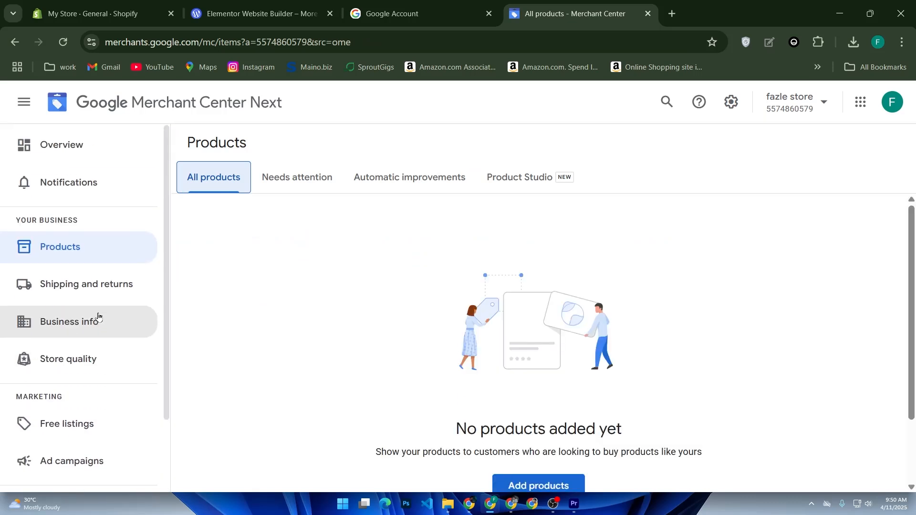
# - Collapse and re-expand the sidebar, and view the account, Google apps and settings menus
pyautogui.click(29, 104)
pyautogui.click(30, 104)
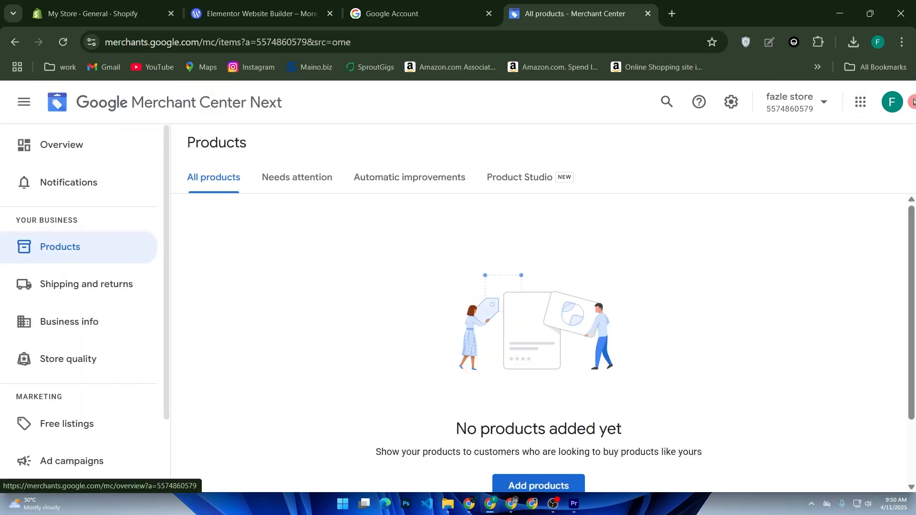
pyautogui.click(898, 109)
pyautogui.click(861, 101)
pyautogui.click(736, 105)
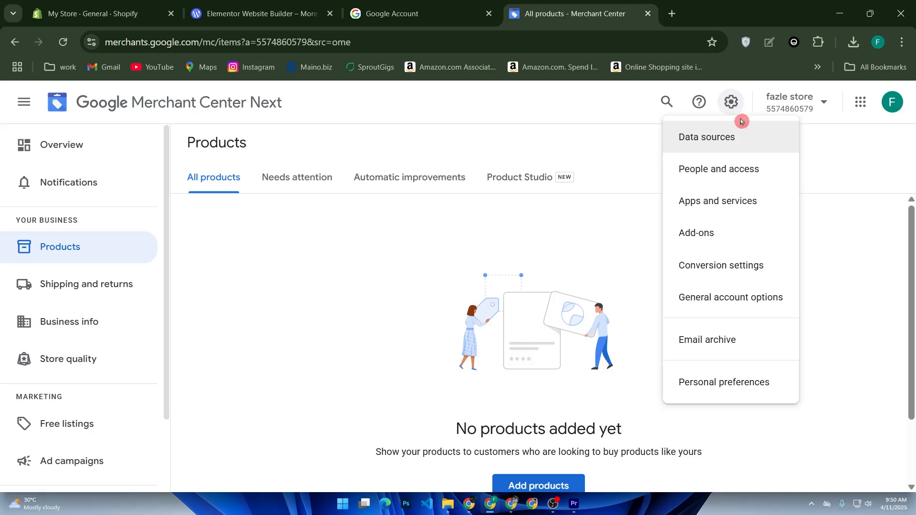
# - Go to the Ad campaigns page from the left sidebar
pyautogui.scroll(-2, 712, 227)
pyautogui.moveTo(169, 348); pyautogui.dragTo(166, 411)
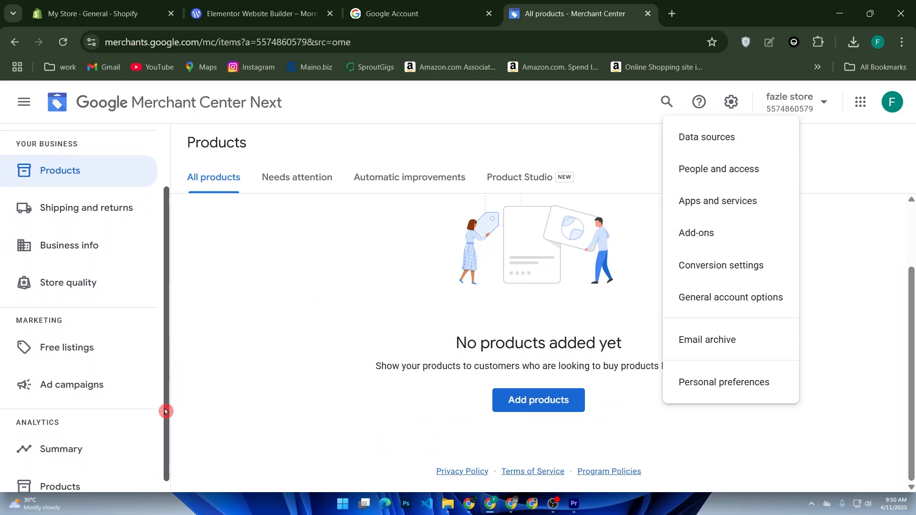
pyautogui.click(109, 395)
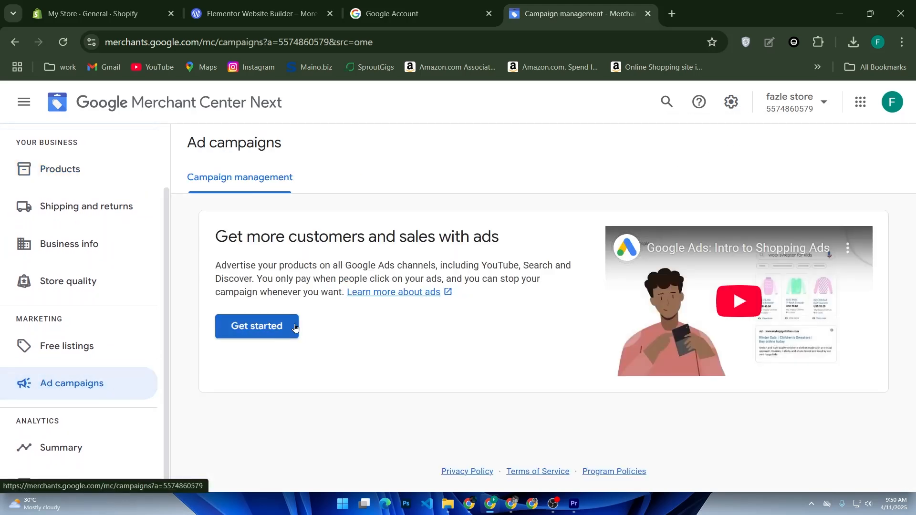
# - Begin ad setup and try linking a Google Ads account you don't manage, then go back unlinked
pyautogui.click(232, 335)
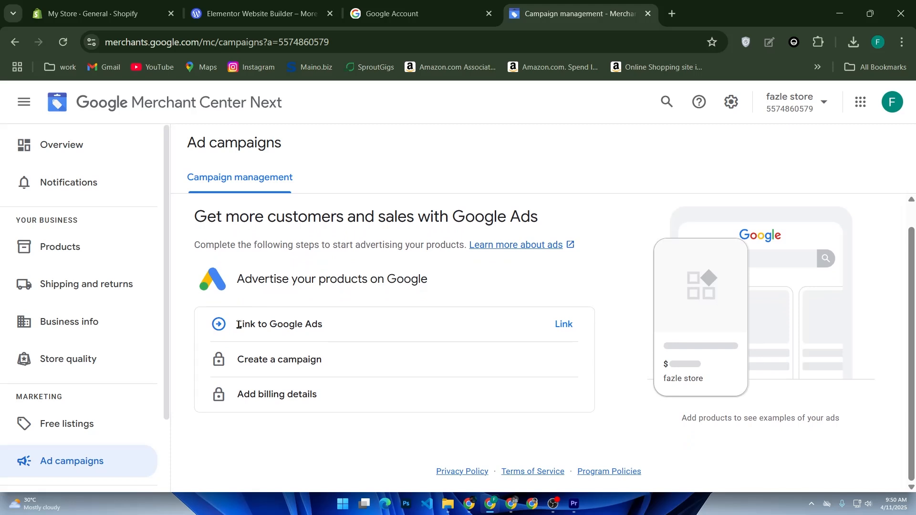
pyautogui.moveTo(238, 327); pyautogui.dragTo(399, 342)
pyautogui.click(565, 328)
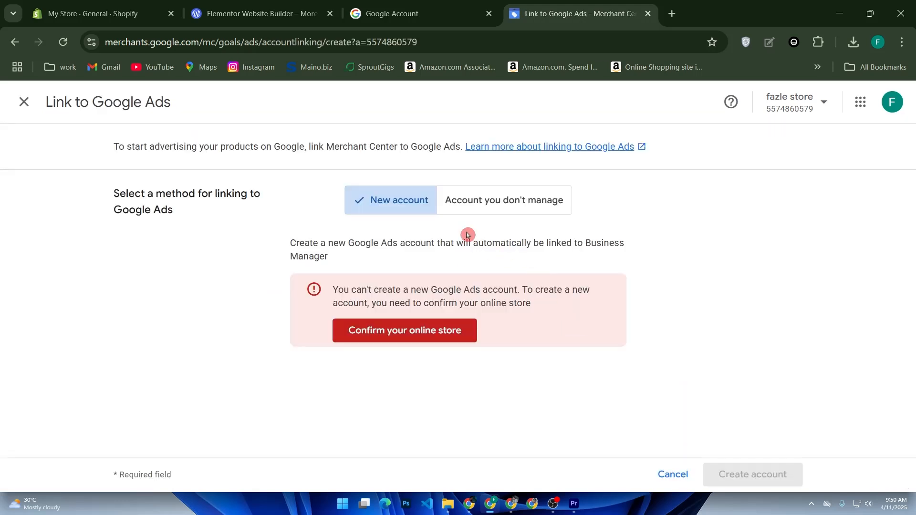
pyautogui.click(473, 205)
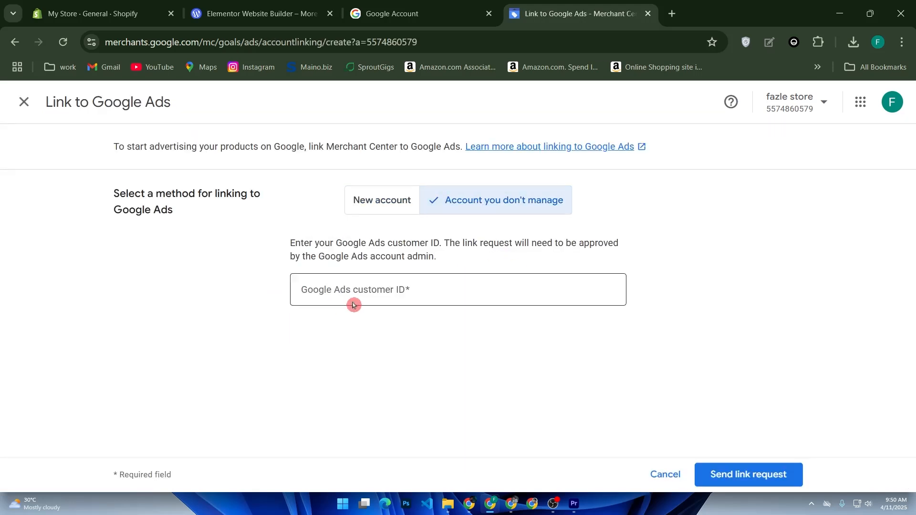
pyautogui.click(332, 287)
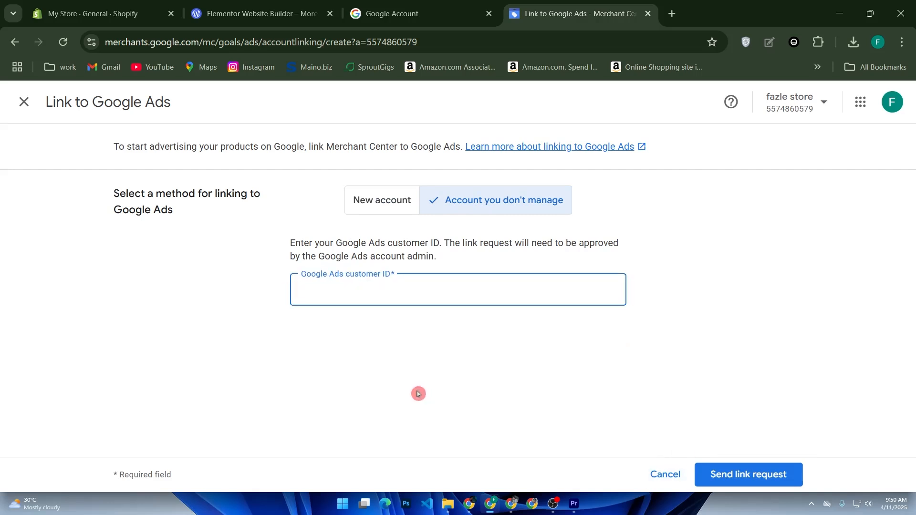
pyautogui.hotkey('alt', 'Left')
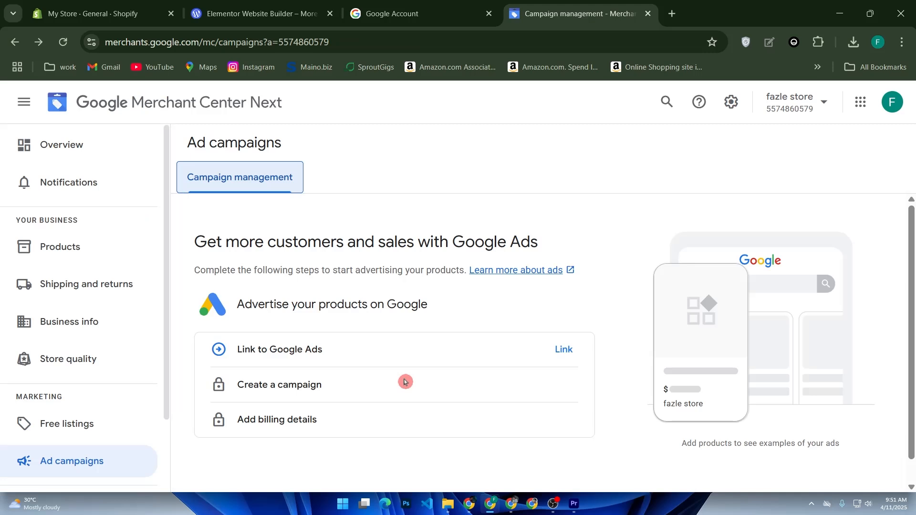
pyautogui.click(404, 377)
pyautogui.press('F5')
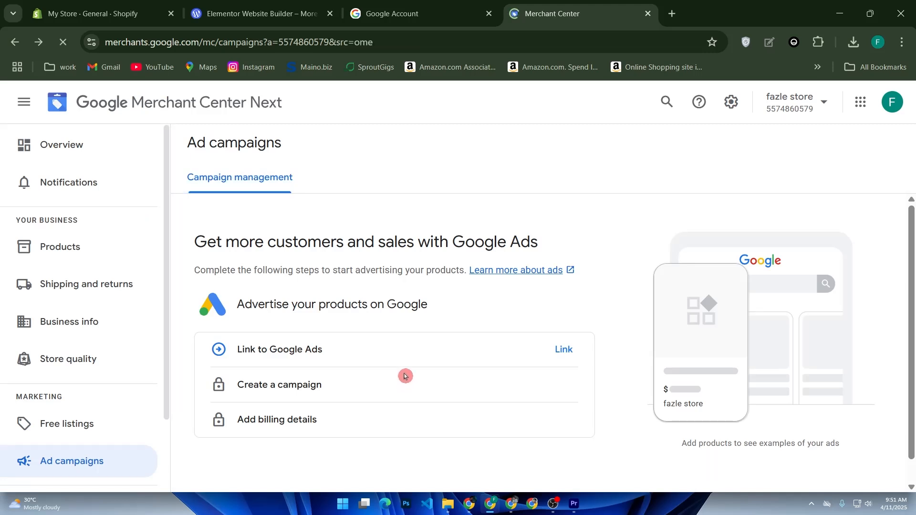